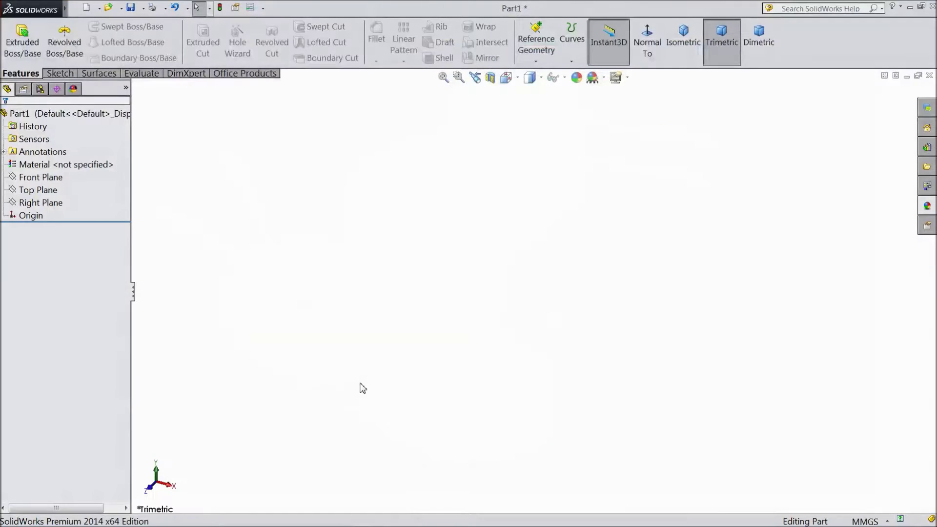
- Select Top Plane in the FeatureManager tree as the first sketch plane
click(39, 190)
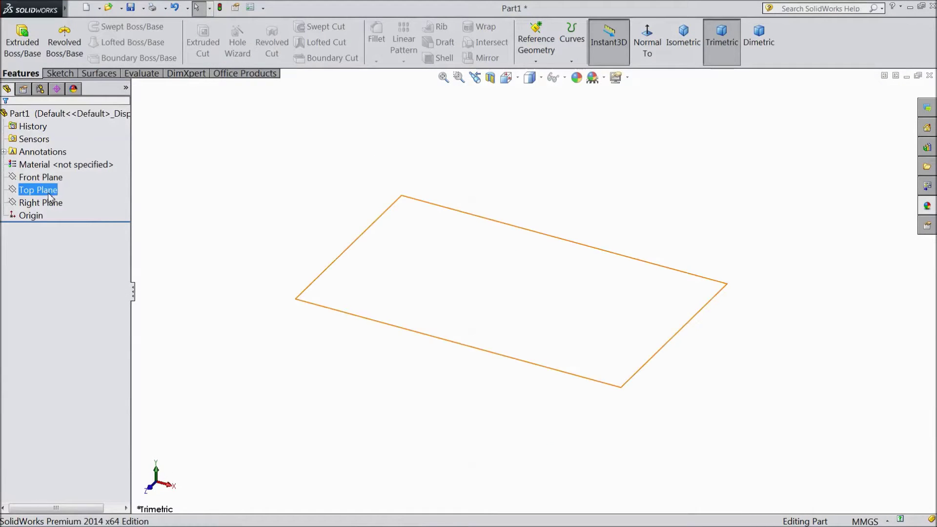
- Start a sketch on the Top Plane and draw a center rectangle from the origin
click(62, 182)
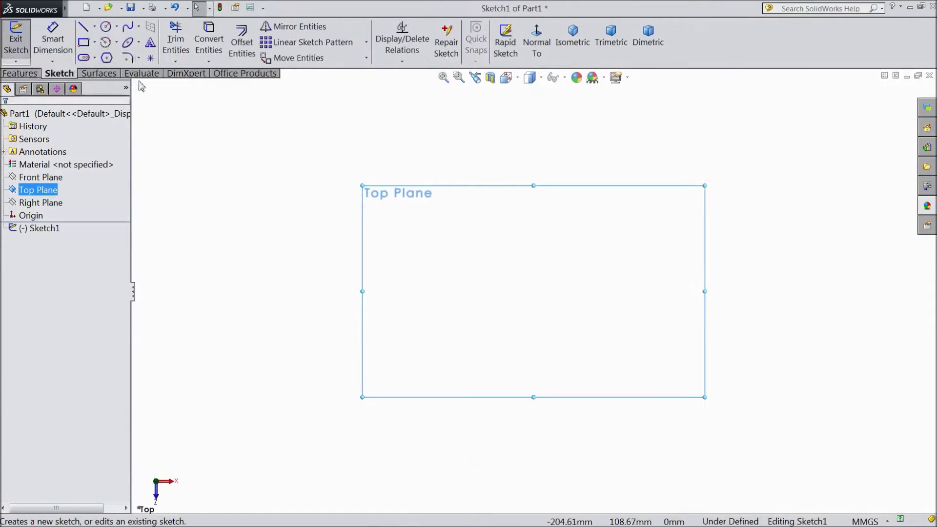
click(95, 43)
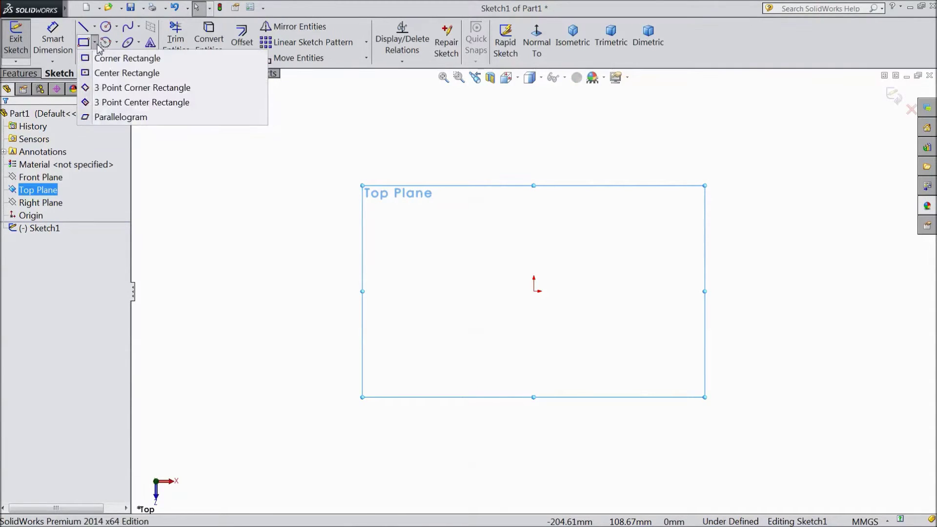
click(106, 74)
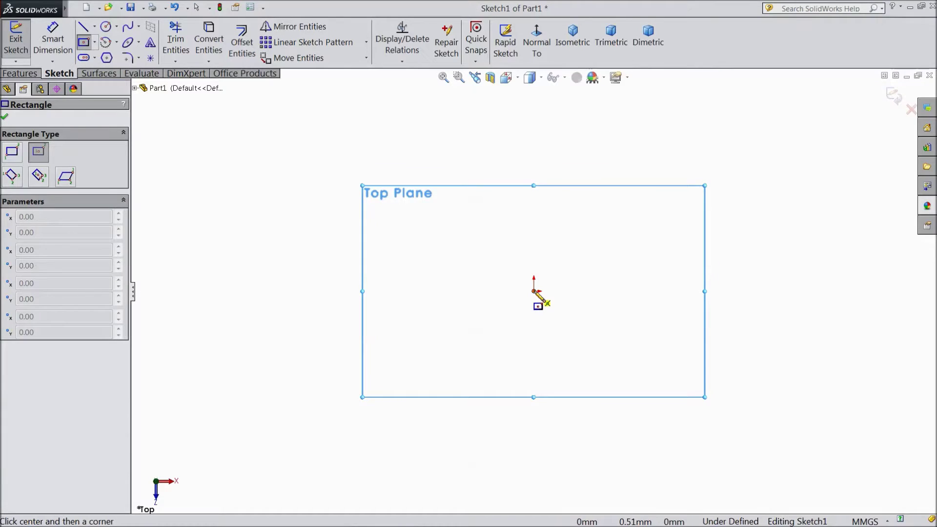
click(534, 291)
click(334, 201)
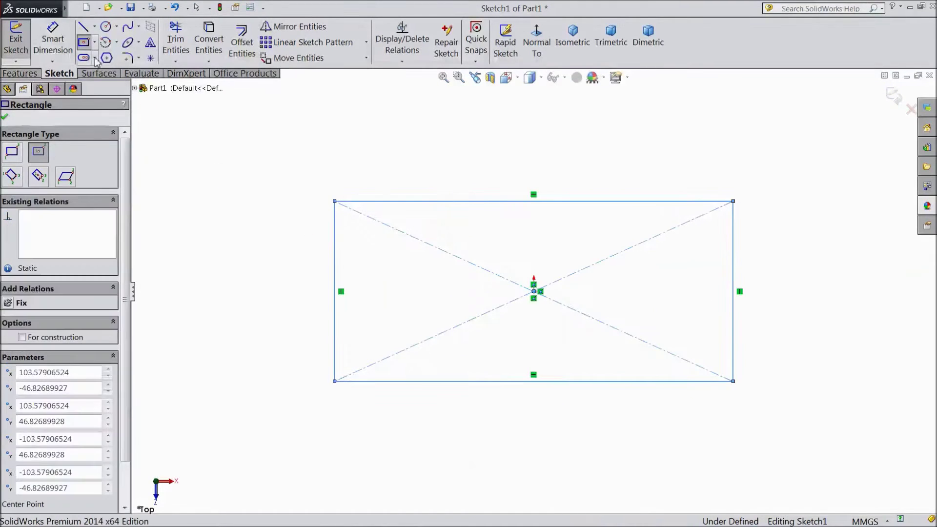
- Dimension the rectangle 36 mm tall and 56 mm wide
click(62, 56)
click(335, 298)
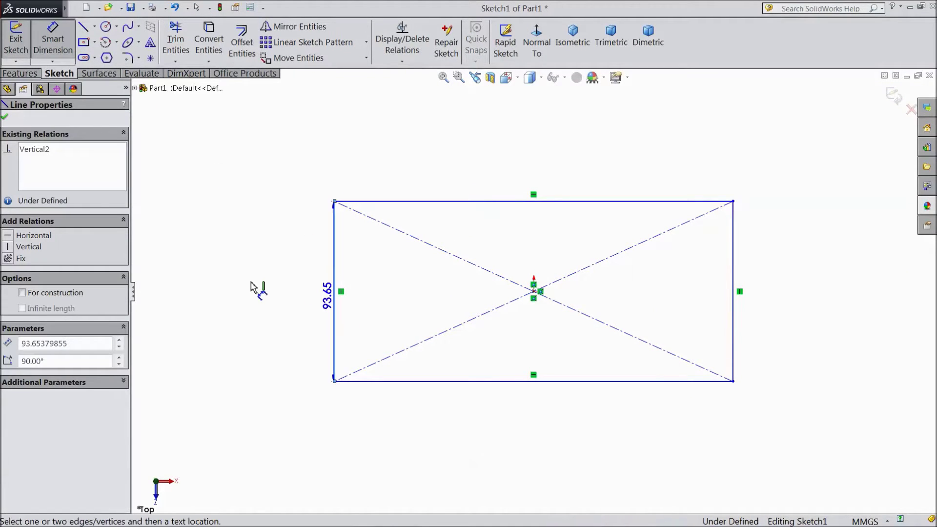
click(245, 286)
text(36)
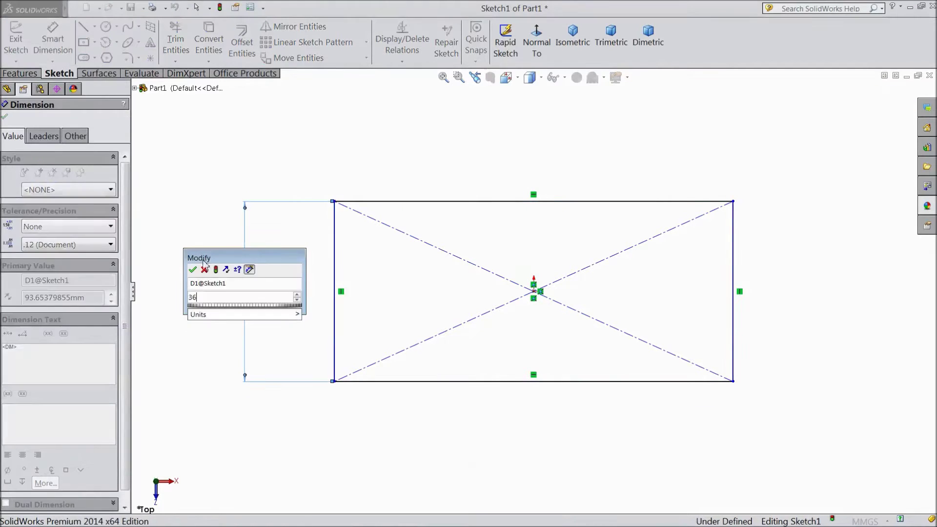
click(194, 270)
click(488, 381)
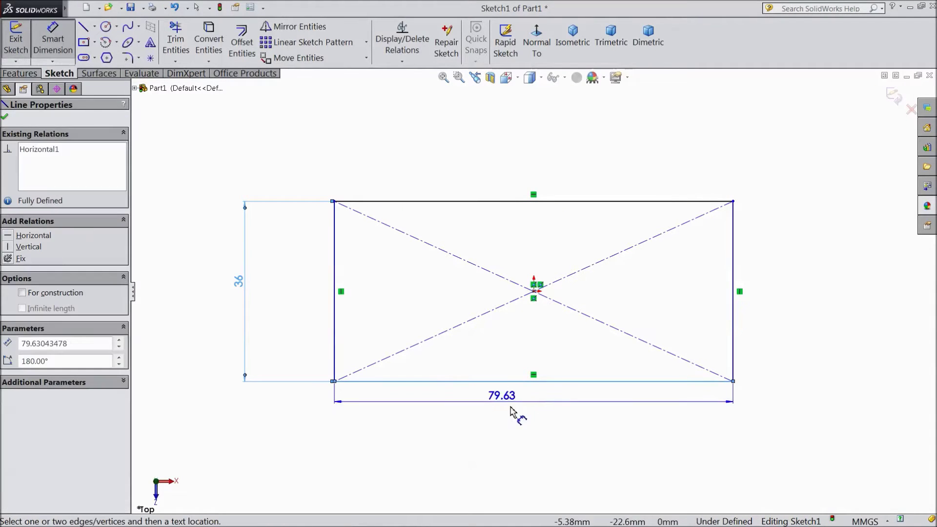
click(526, 434)
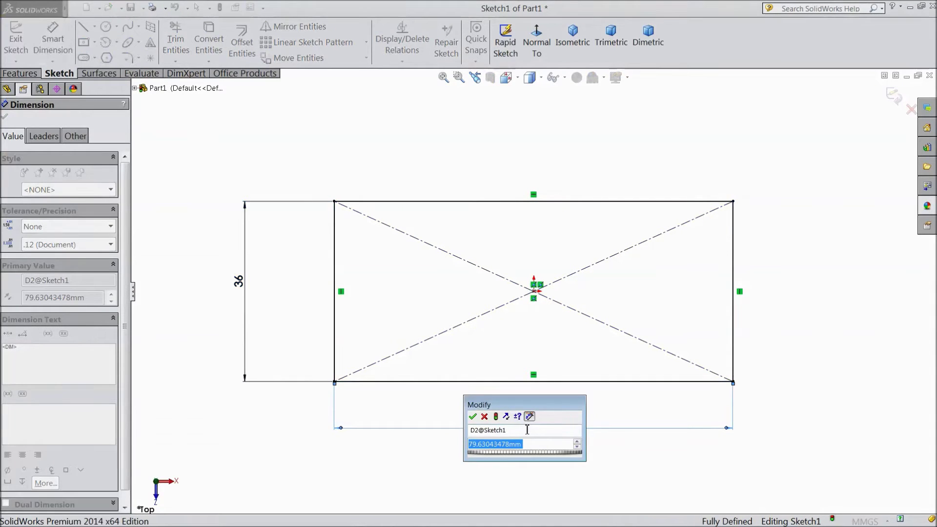
text(56)
click(472, 417)
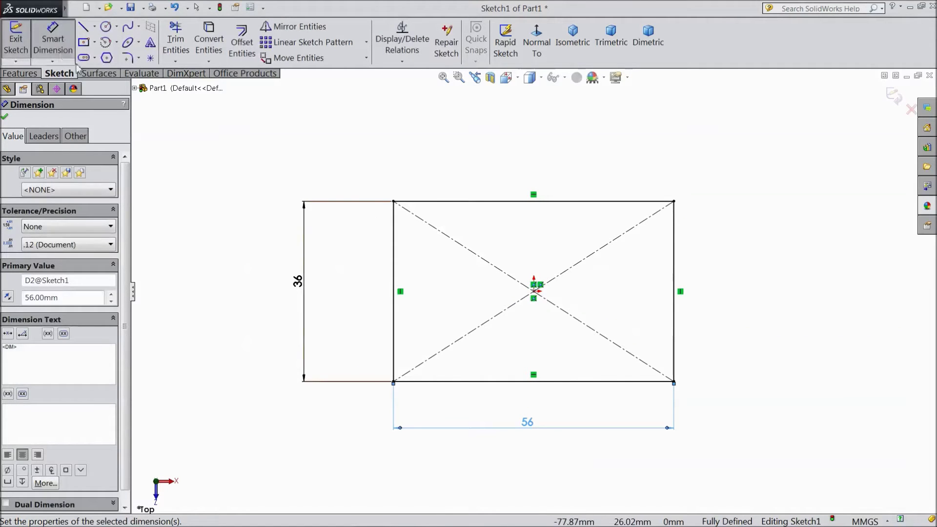
- Convert the rectangle's left and right sides into construction lines
click(673, 330)
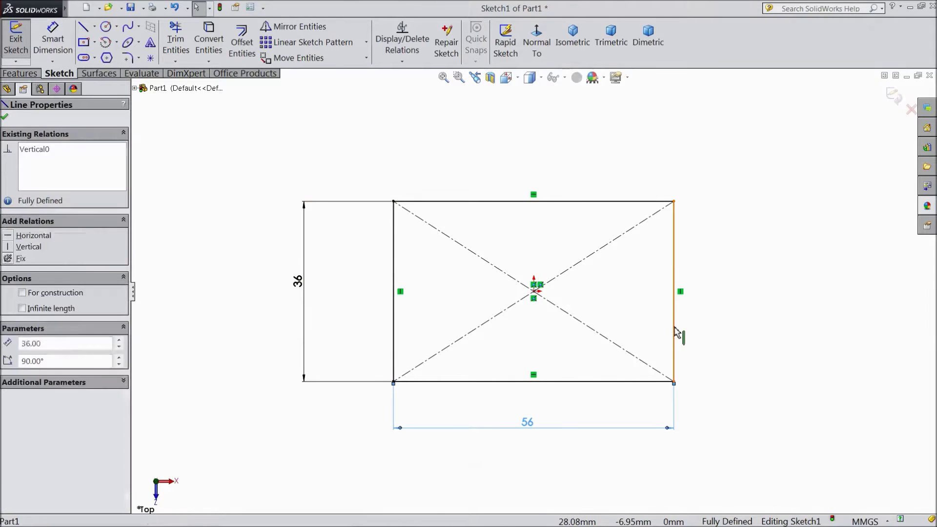
ctrl+click(394, 309)
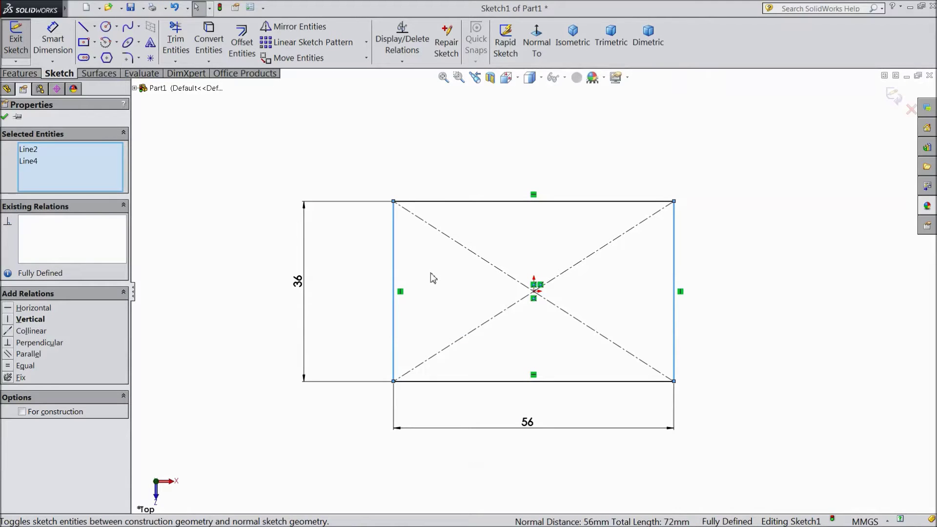
click(438, 290)
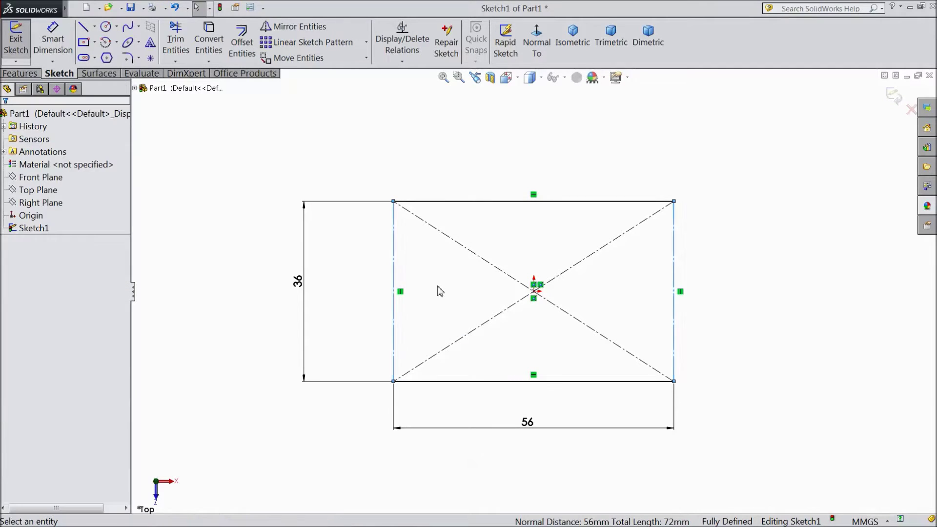
- Draw 180° centerpoint arcs on each short side's midpoint, corner to corner, capping both ends
click(116, 42)
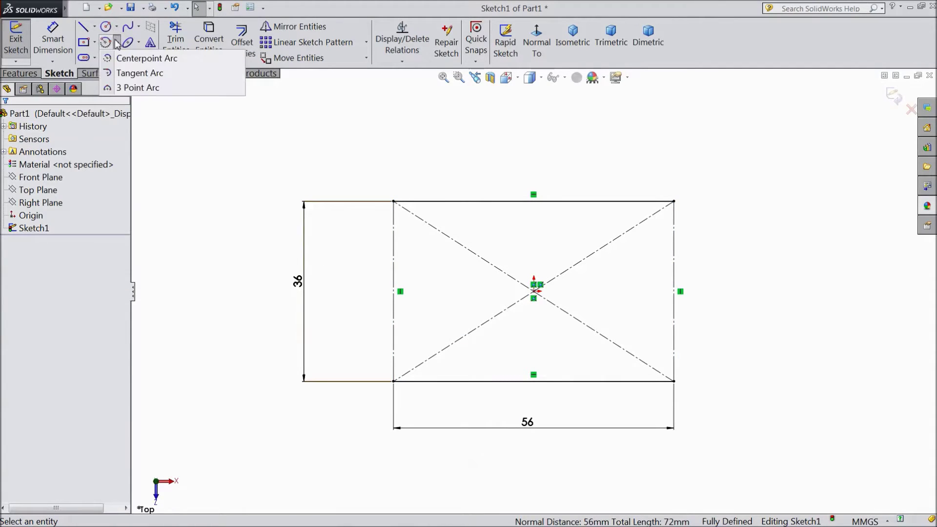
click(139, 59)
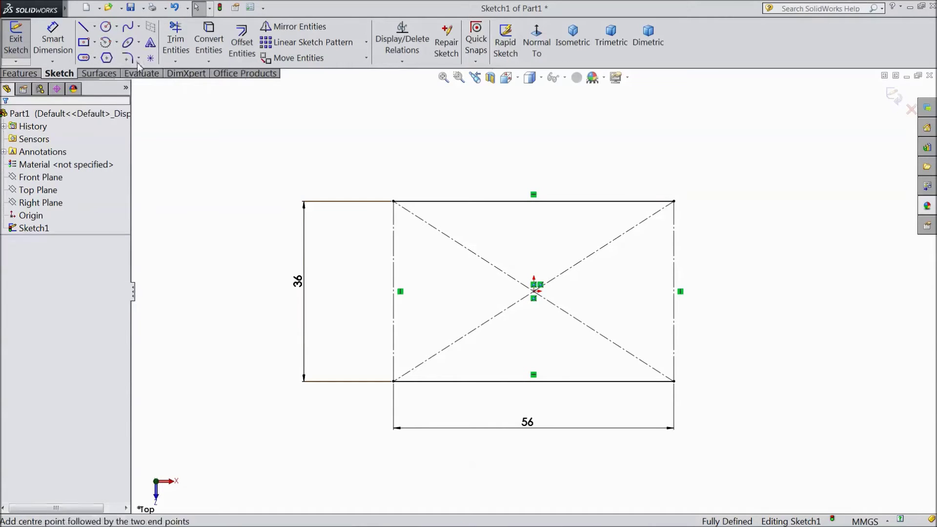
click(673, 291)
click(673, 201)
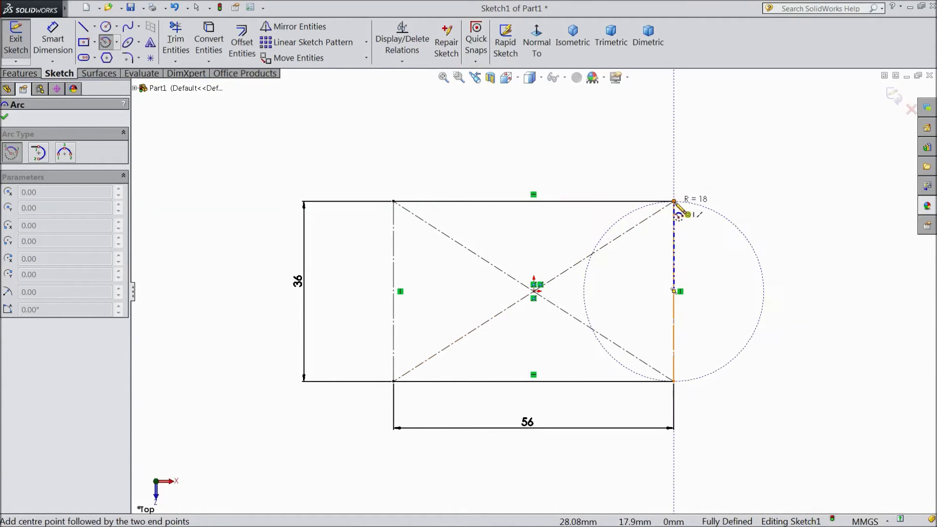
click(676, 384)
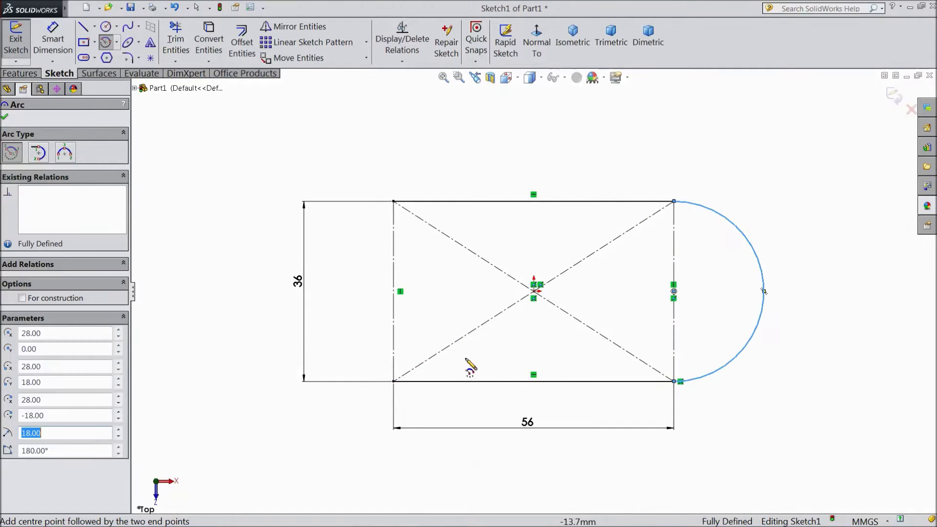
click(393, 291)
click(393, 201)
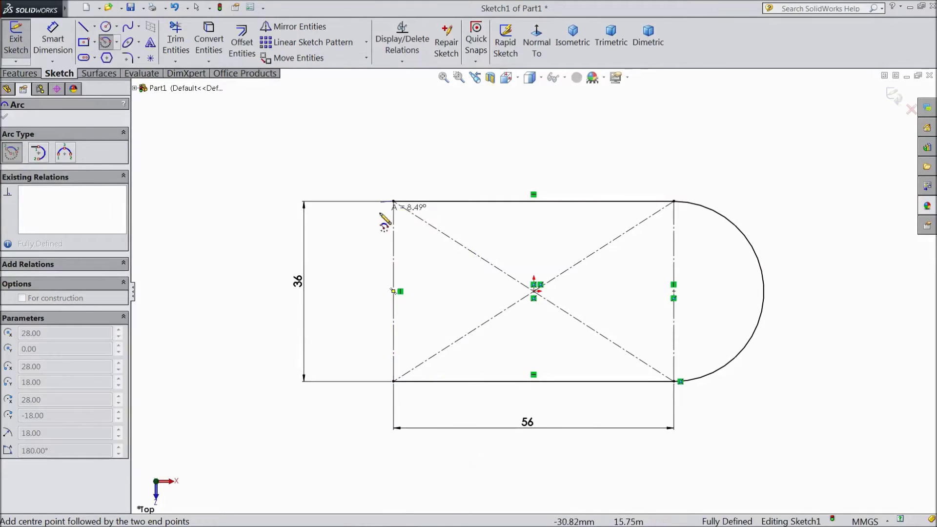
click(393, 381)
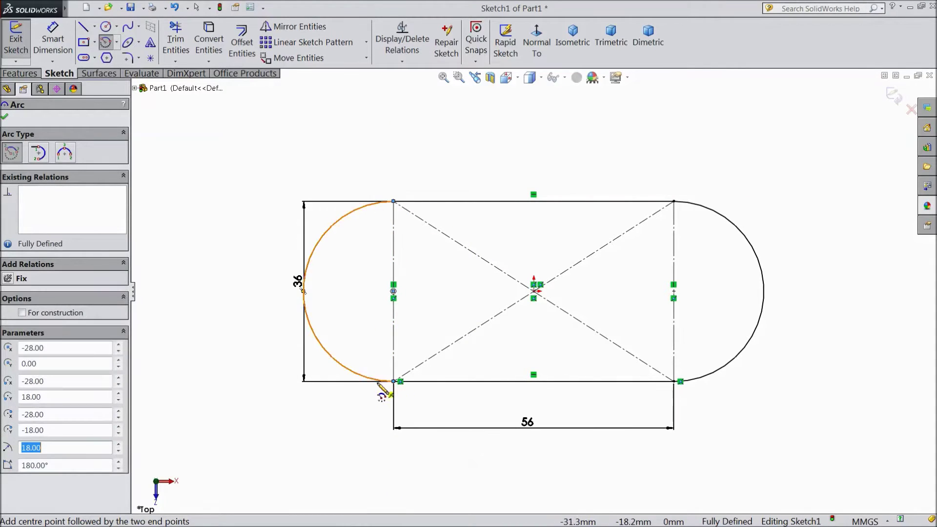
key(Escape)
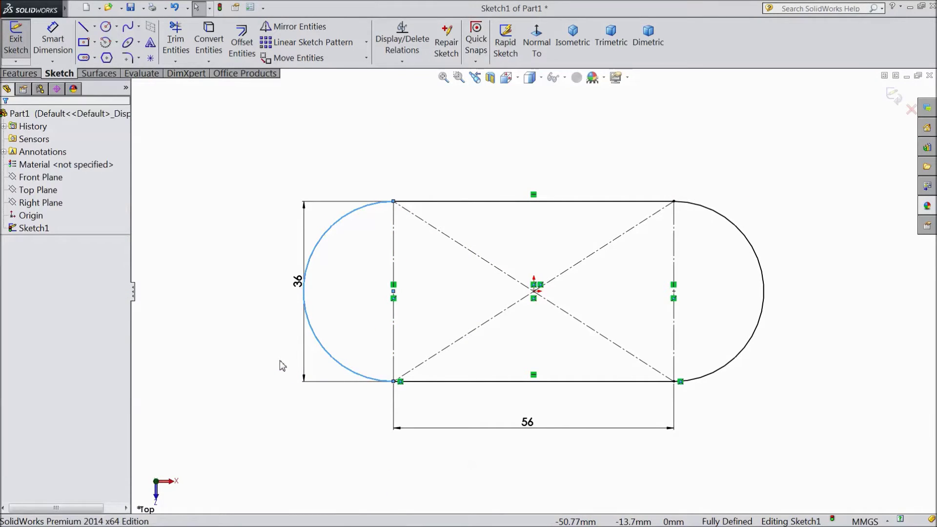
- Draw a circle at the centre of each end arc
click(107, 27)
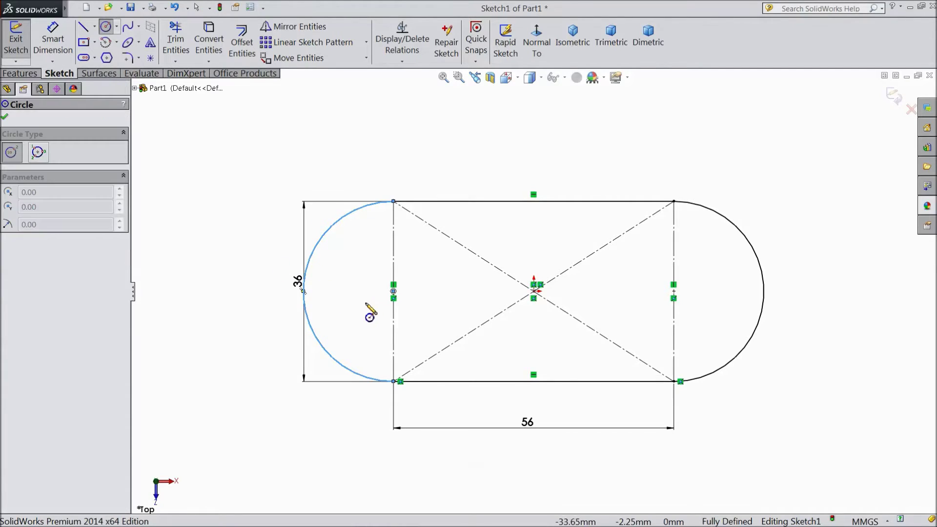
click(393, 292)
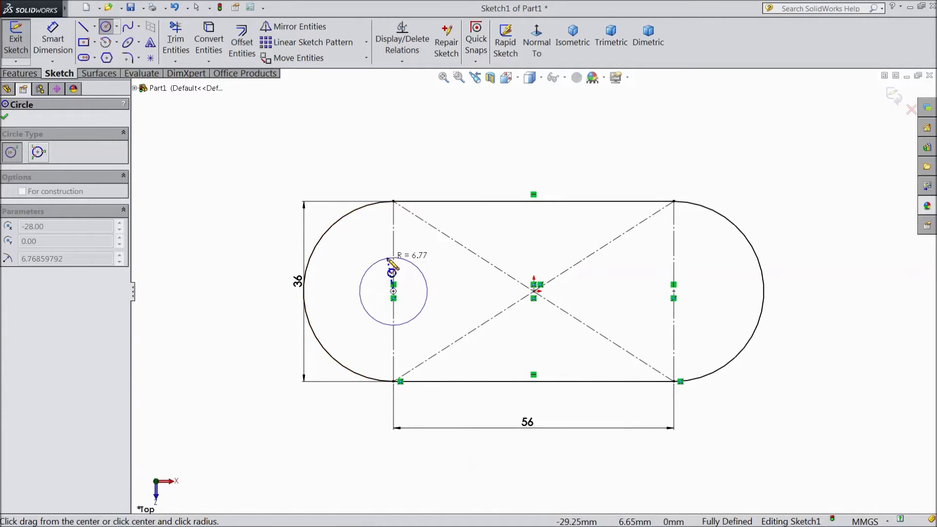
click(393, 259)
click(674, 291)
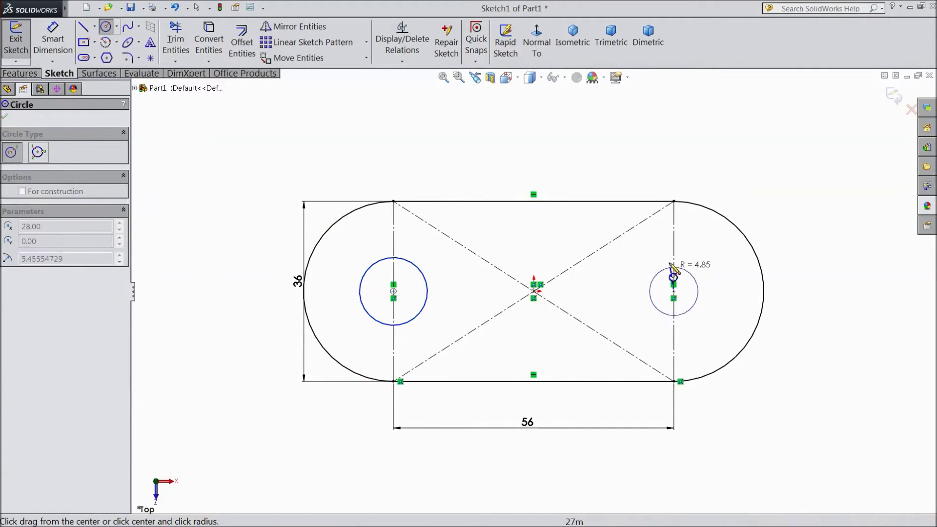
click(673, 252)
- Dimension both circles to a 16 mm diameter, fully defining the sketch
click(53, 39)
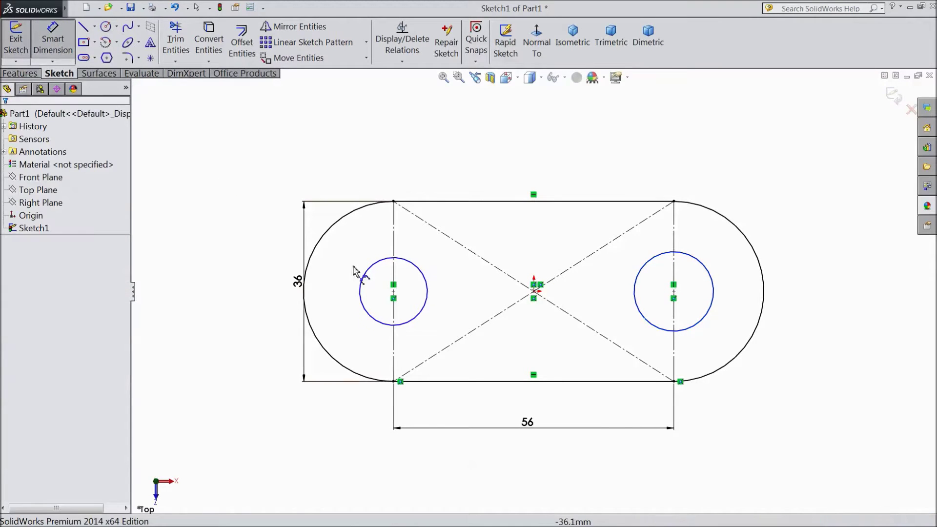
click(369, 267)
click(336, 144)
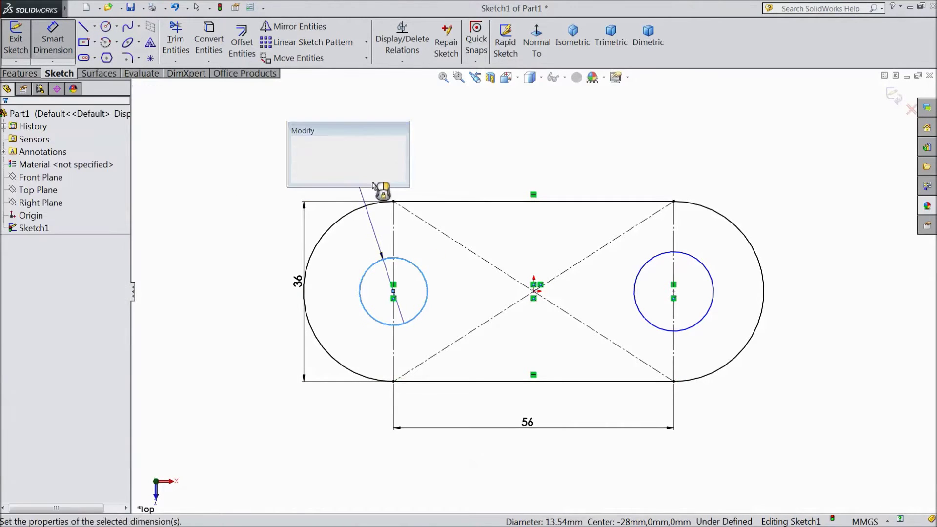
text(16)
key(Return)
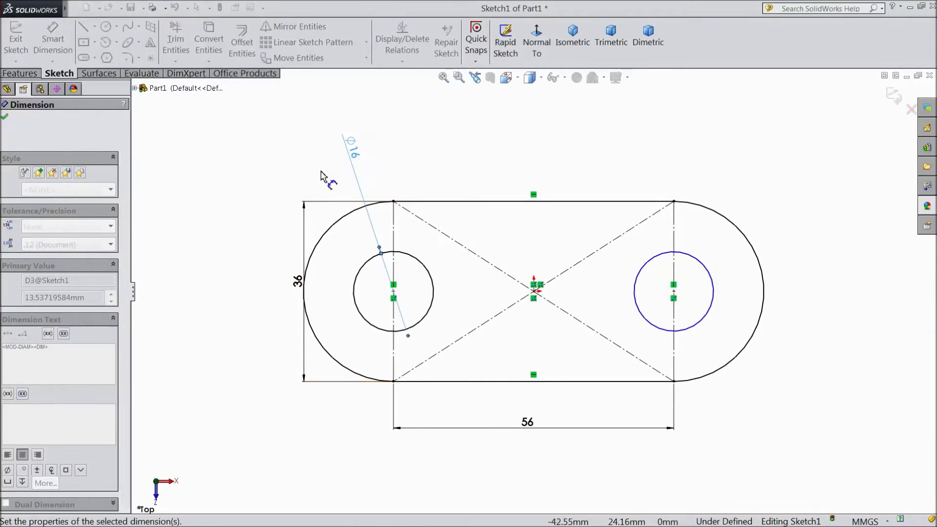
click(717, 290)
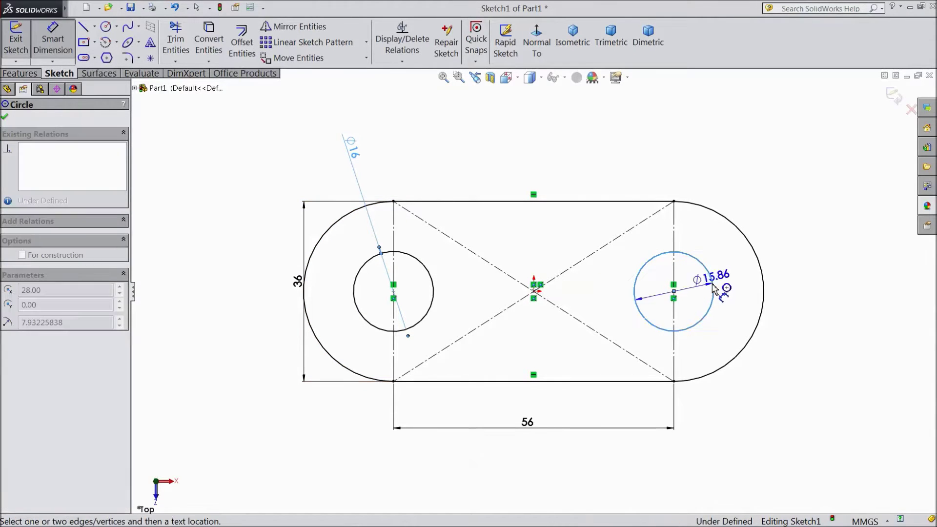
click(823, 293)
text(16)
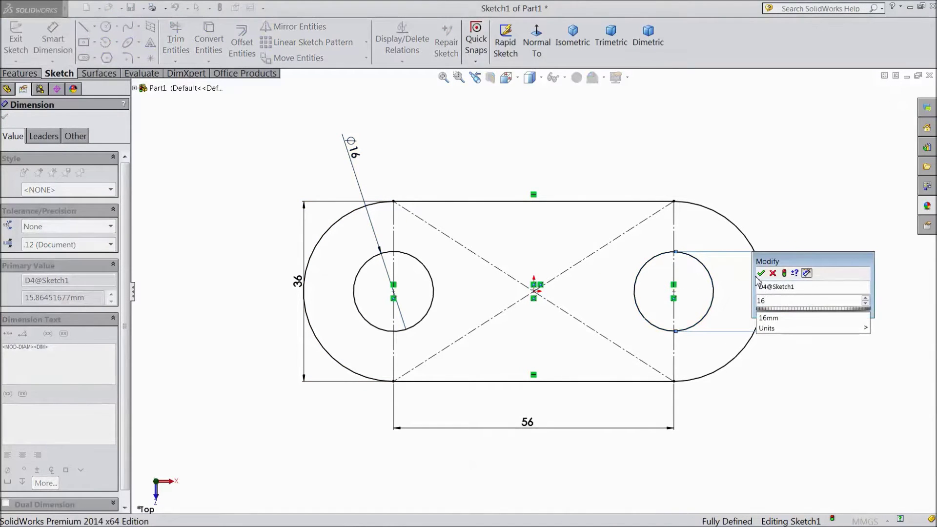
key(Return)
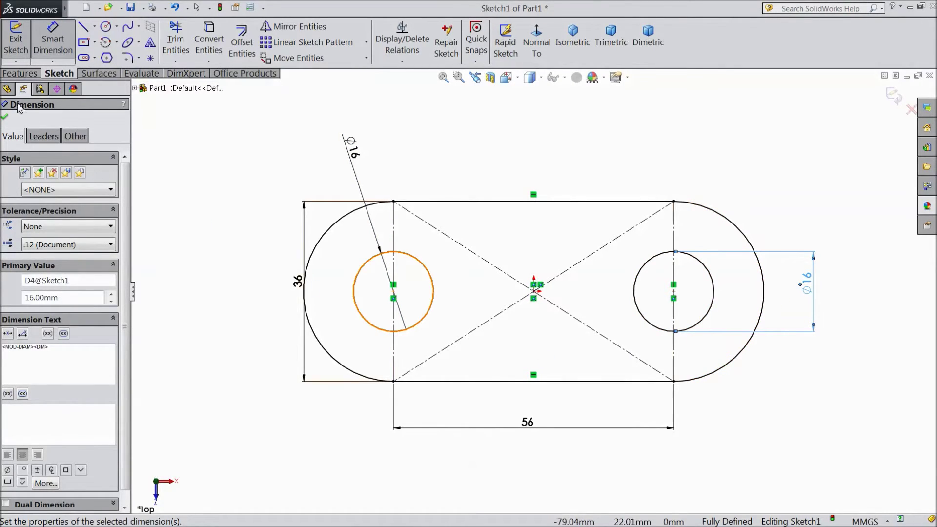
click(19, 73)
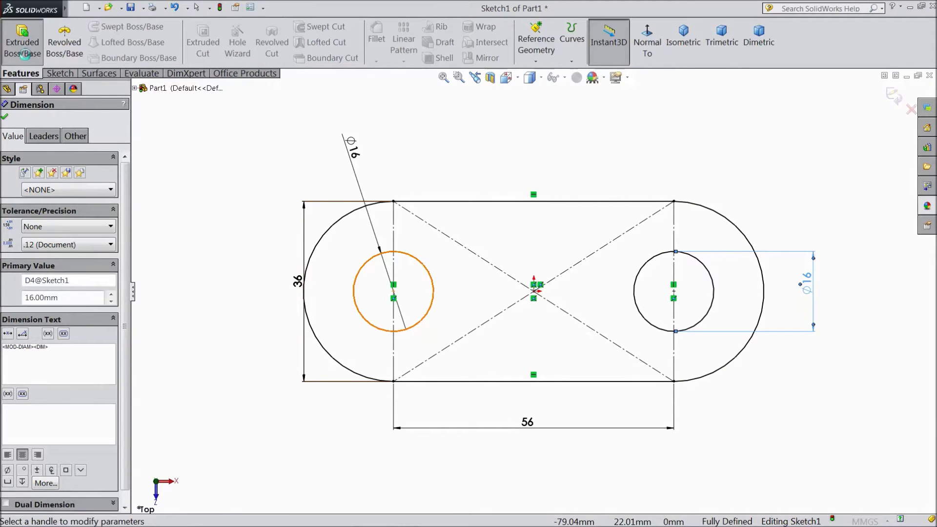
- Extrude the slot sketch blind to 8 mm depth as Boss-Extrude1
click(23, 48)
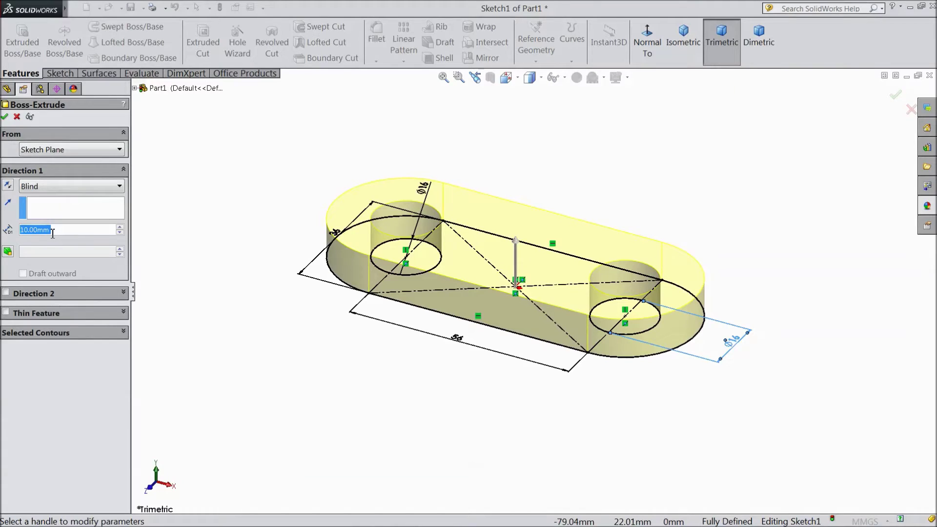
text(8)
key(Return)
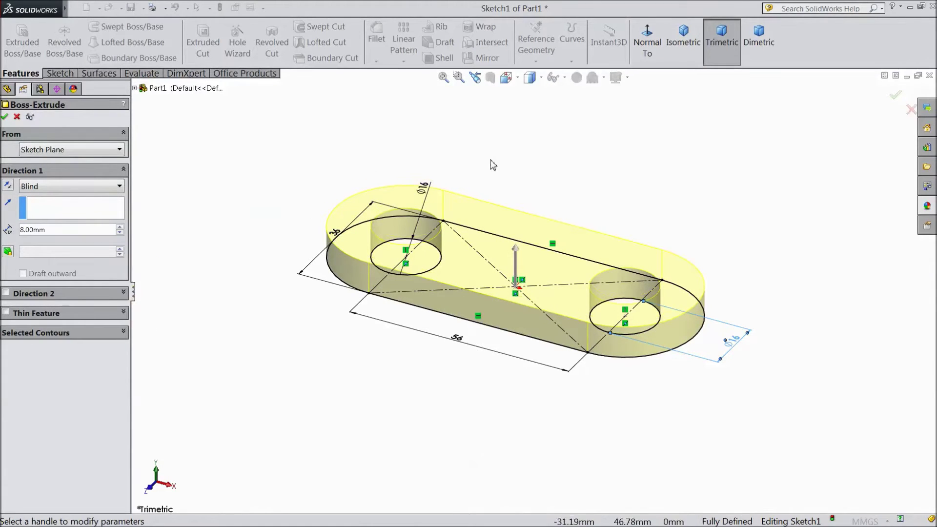
scroll(574, 184, down, 1)
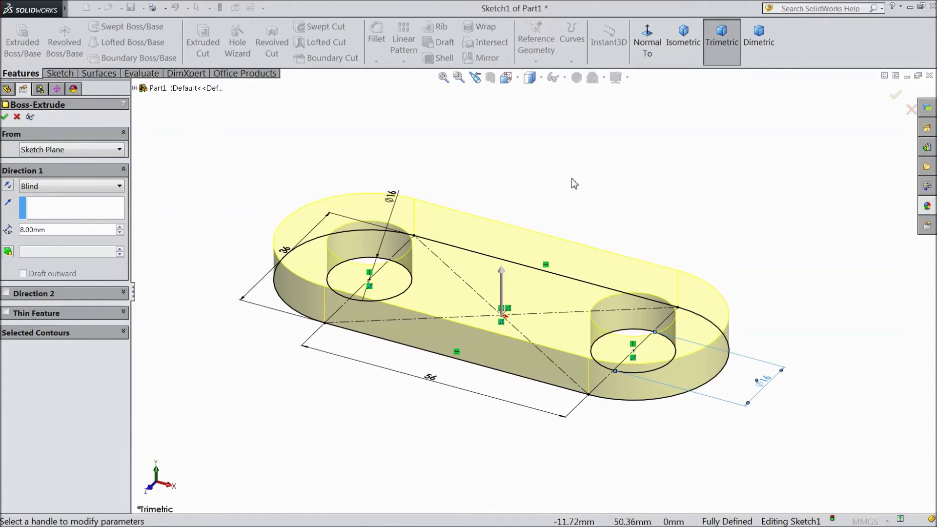
click(5, 117)
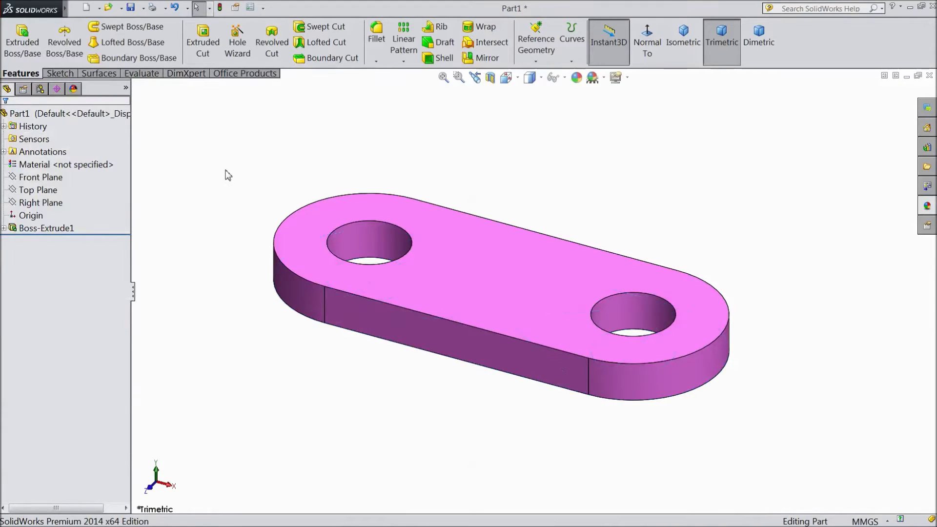
- Sketch on the plate's top face, viewed normal, a corner rectangle from its top edge
click(539, 324)
click(562, 266)
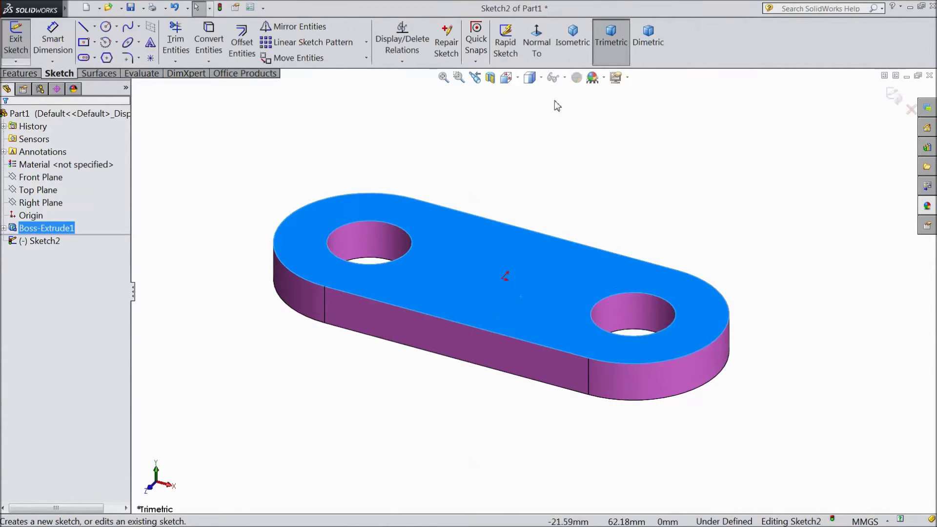
click(538, 47)
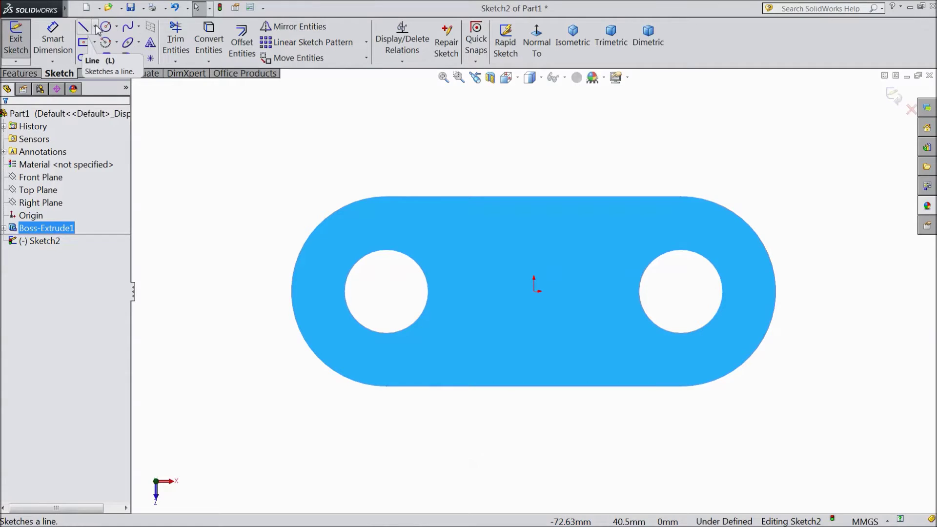
click(96, 27)
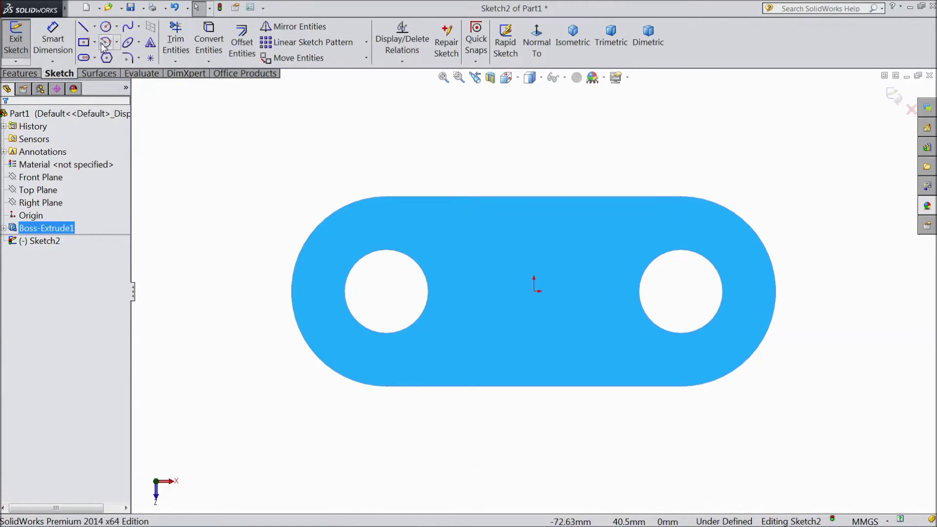
click(95, 42)
click(89, 58)
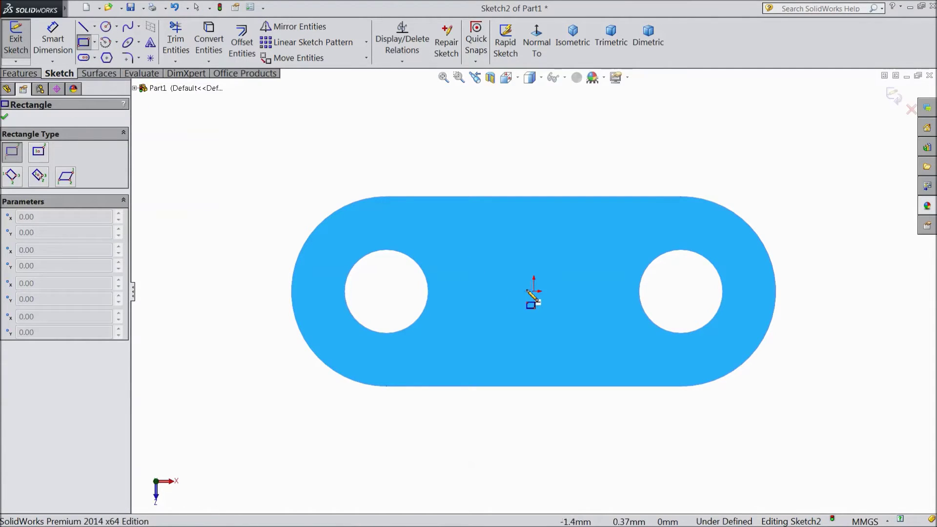
click(534, 196)
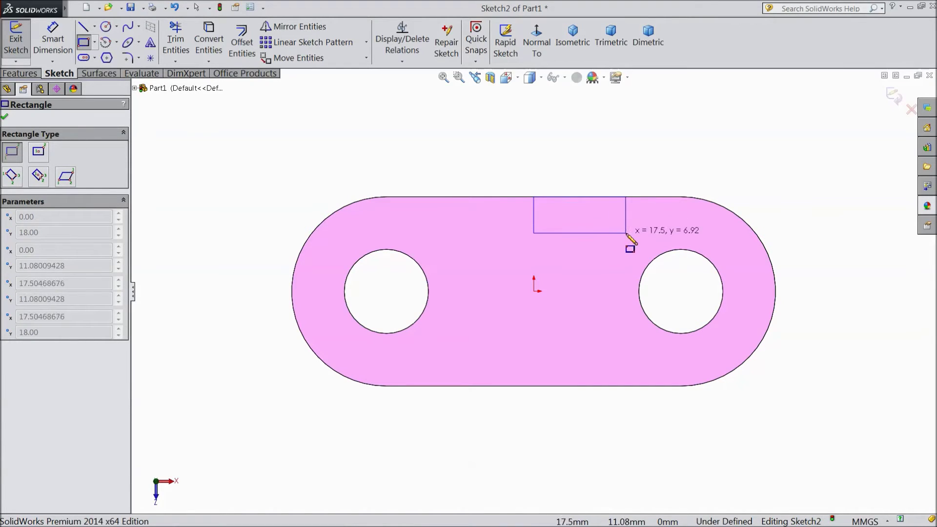
click(630, 233)
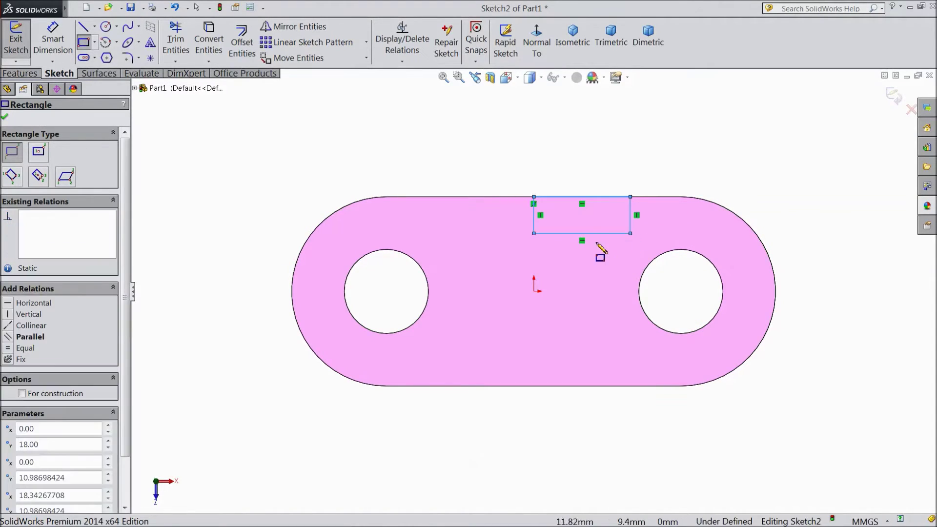
- Dimension the rectangle 20 mm wide and 10 mm tall
click(63, 51)
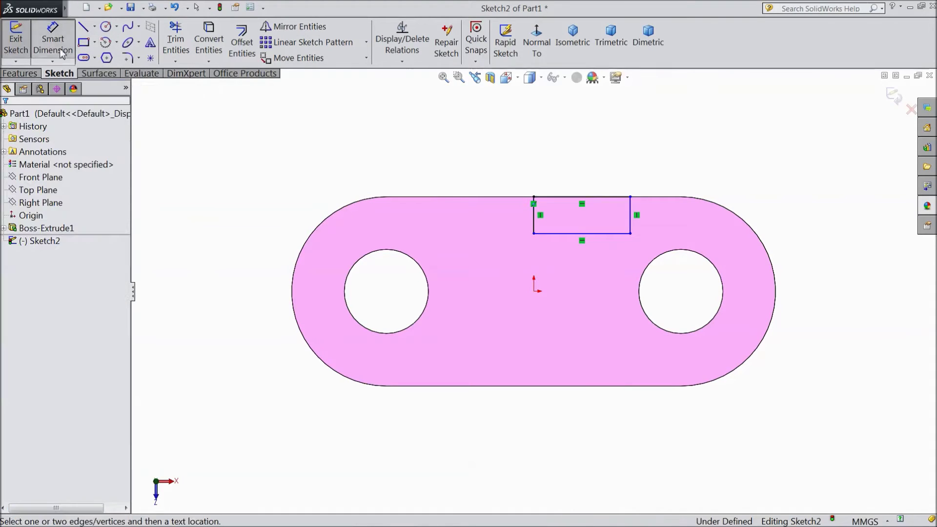
click(583, 198)
click(577, 165)
text(20)
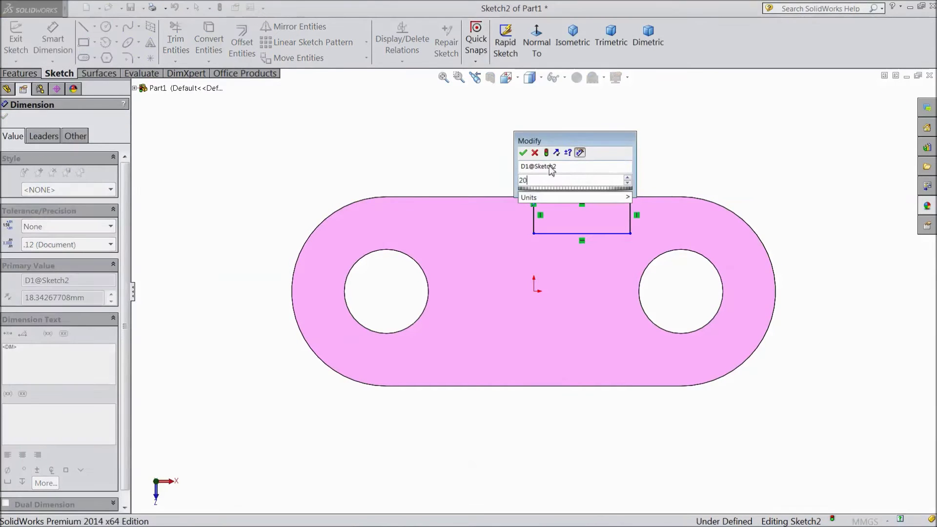
click(523, 152)
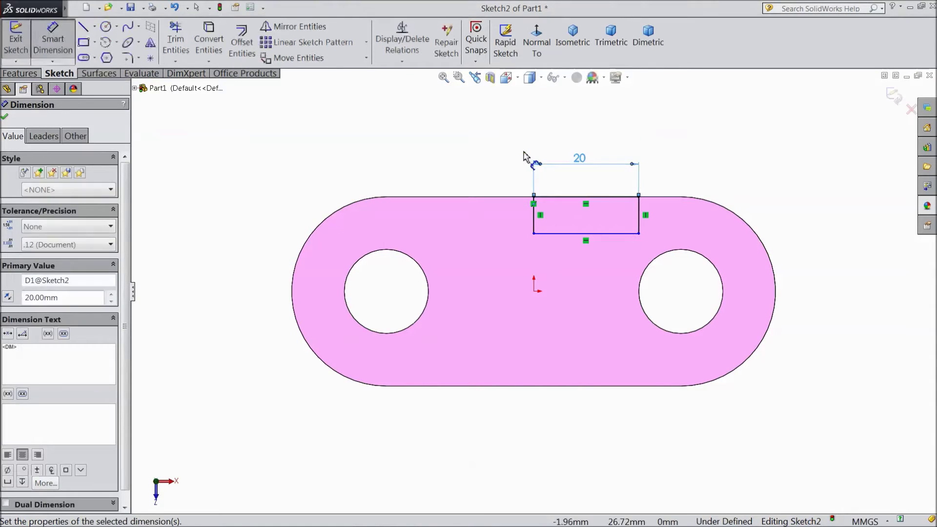
click(639, 214)
click(751, 214)
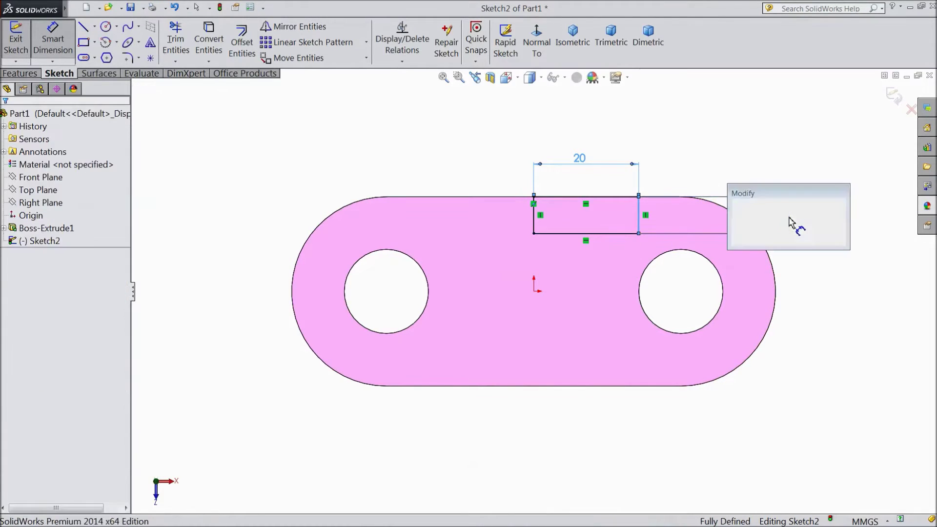
text(10)
click(737, 205)
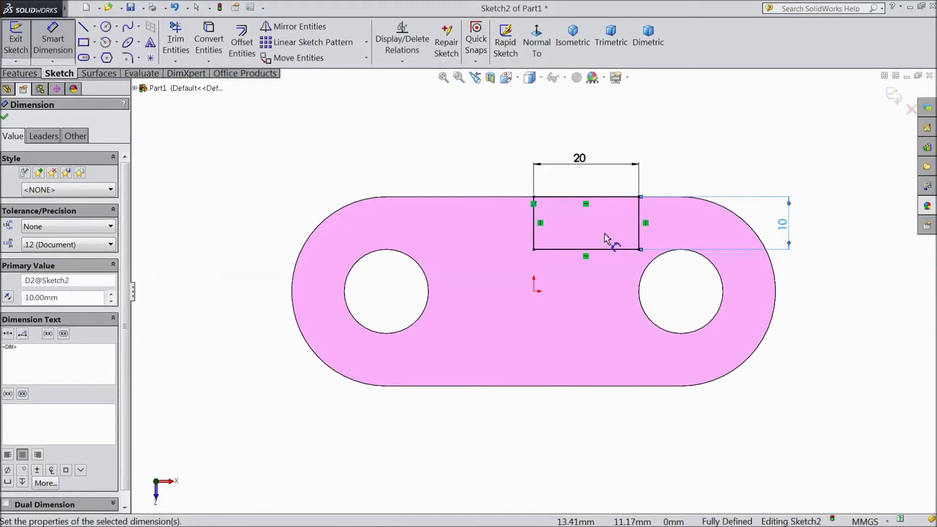
click(5, 117)
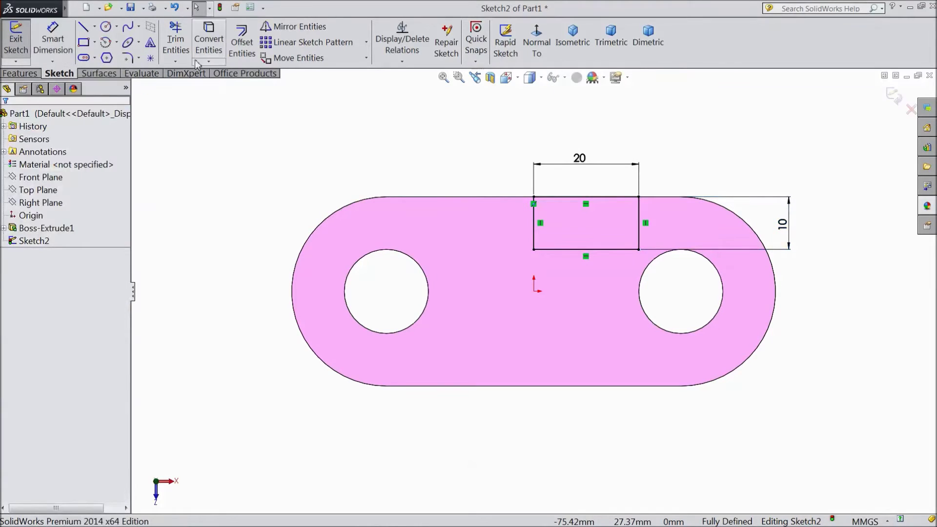
- Mirror the rectangle's top, right and bottom lines about its left edge
click(290, 29)
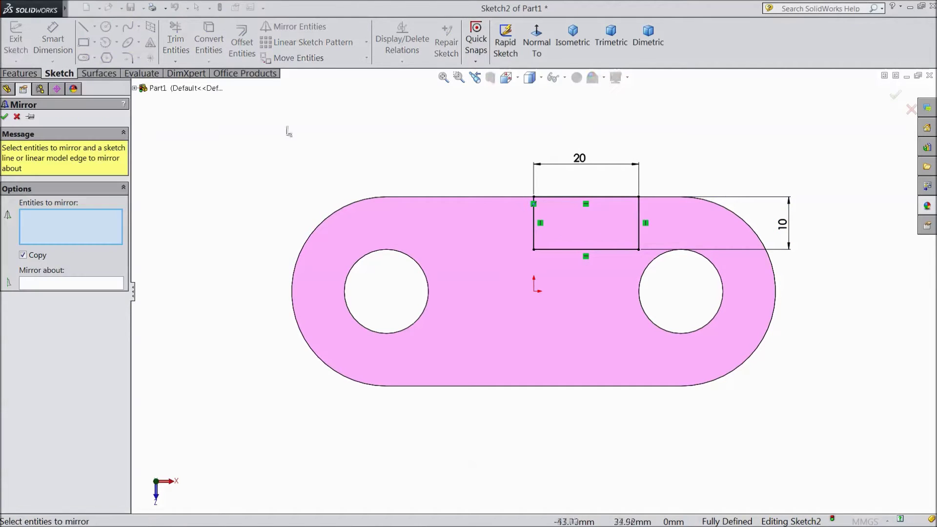
click(563, 197)
click(639, 230)
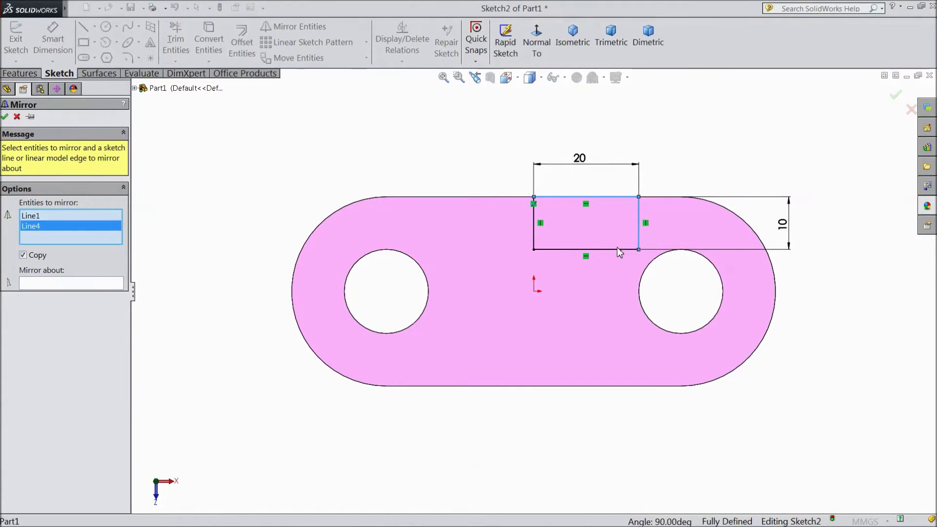
click(616, 248)
click(68, 285)
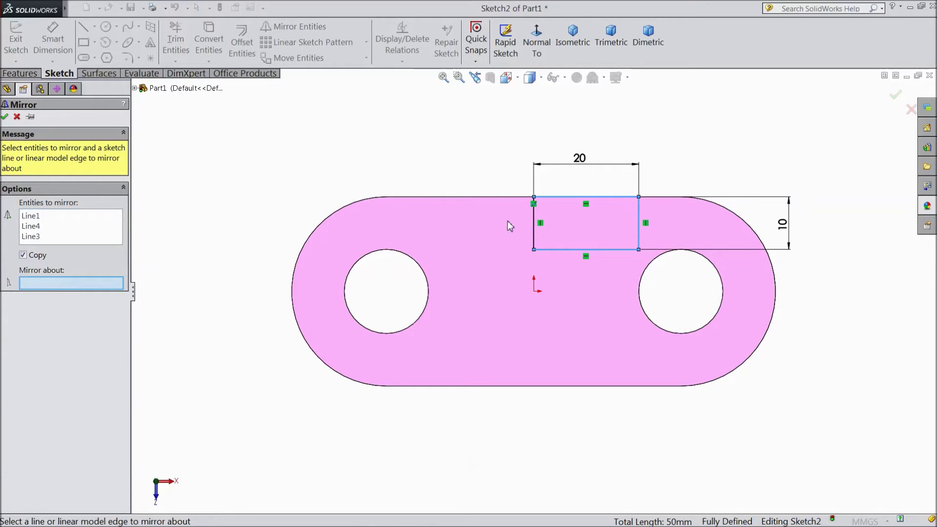
click(534, 227)
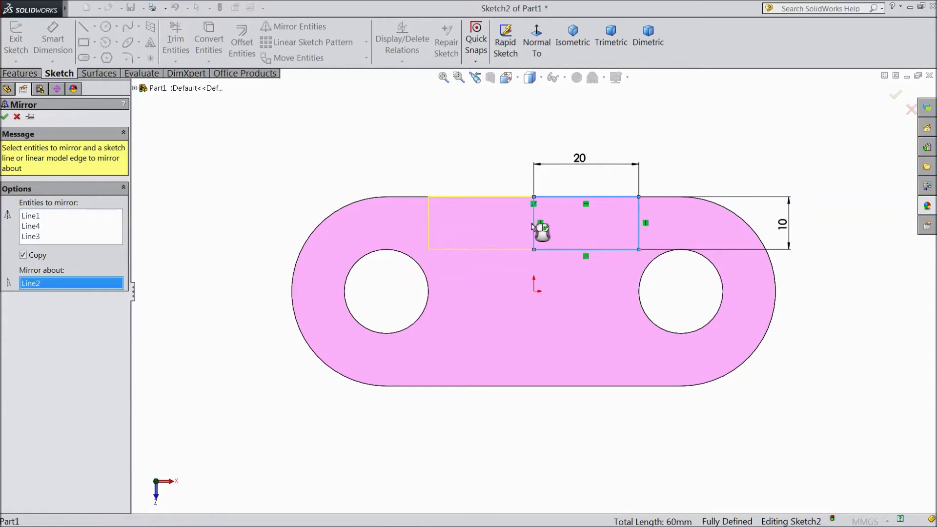
click(4, 117)
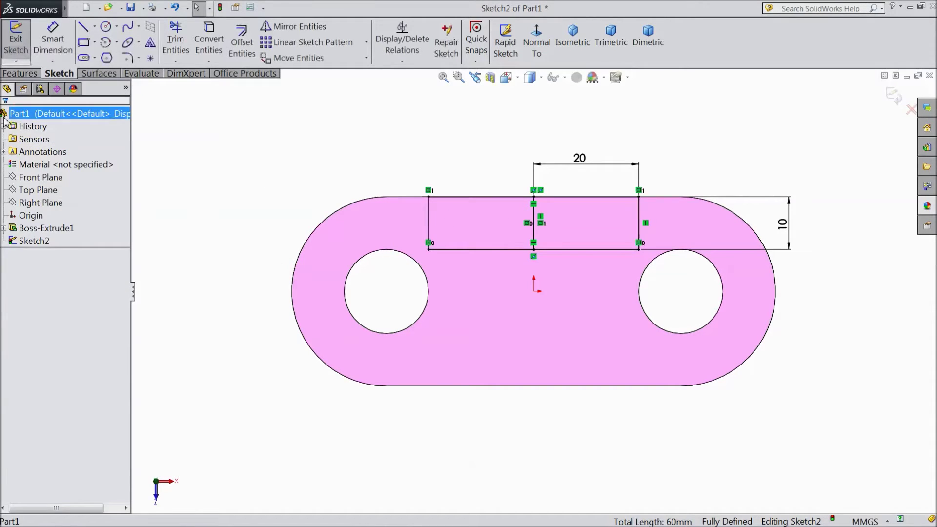
click(532, 229)
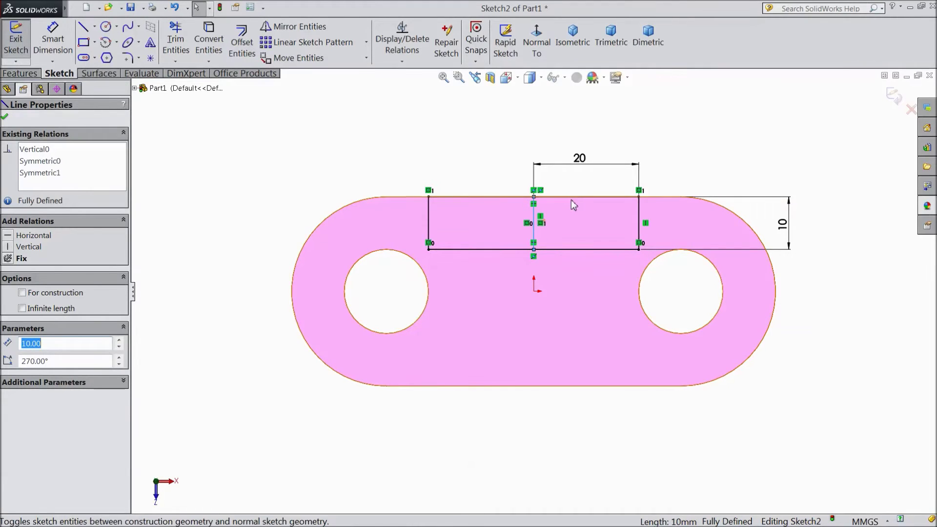
key(Escape)
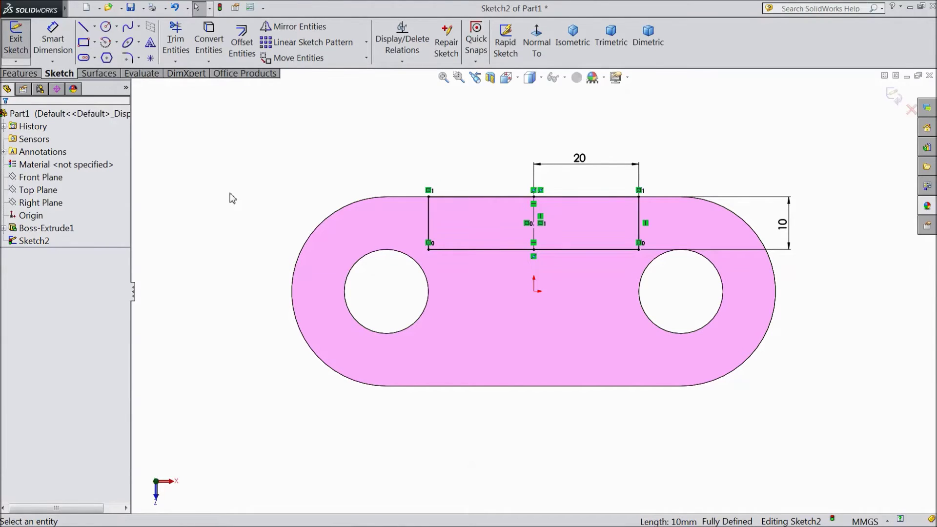
click(19, 73)
- Extrude the mirrored rectangle 32 mm upward into the upright wall, Boss-Extrude2
click(22, 41)
middle_drag(213, 218, 187, 132)
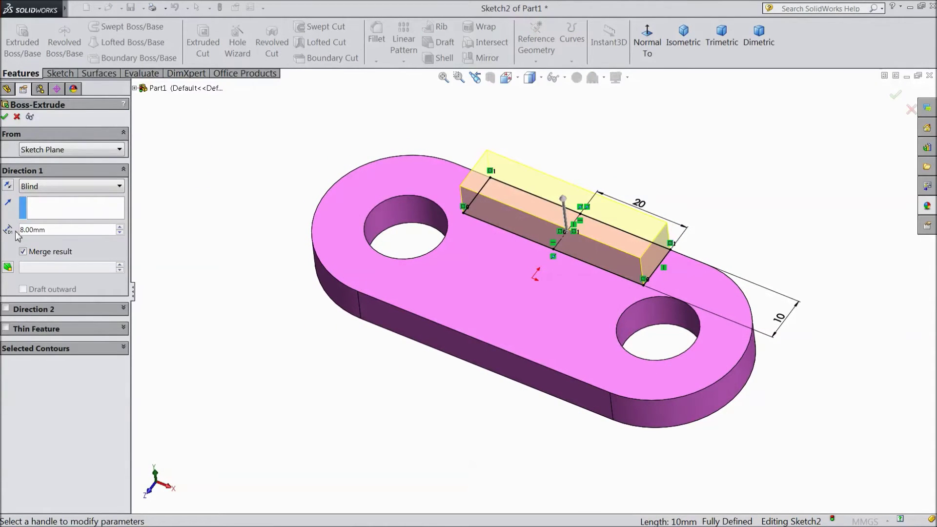
text(32)
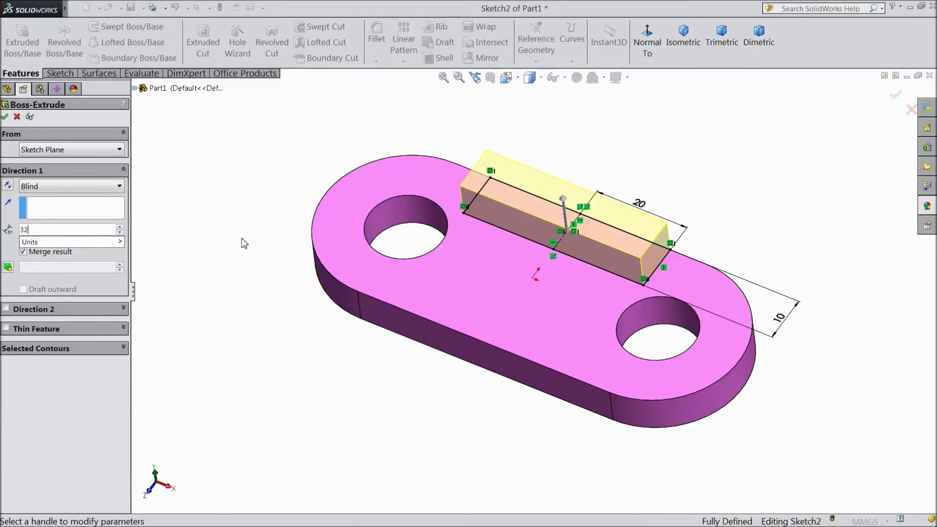
key(Return)
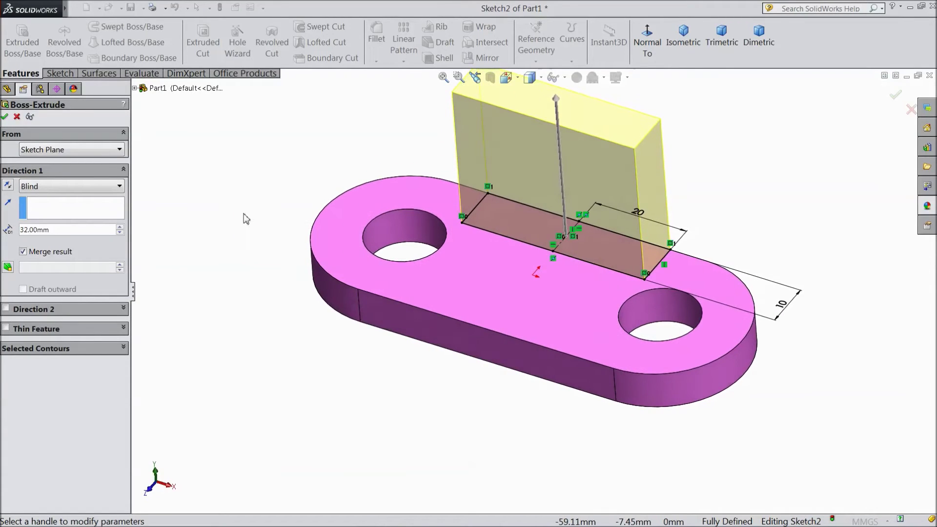
scroll(616, 146, up, 3)
ctrl+middle_drag(566, 253, 543, 291)
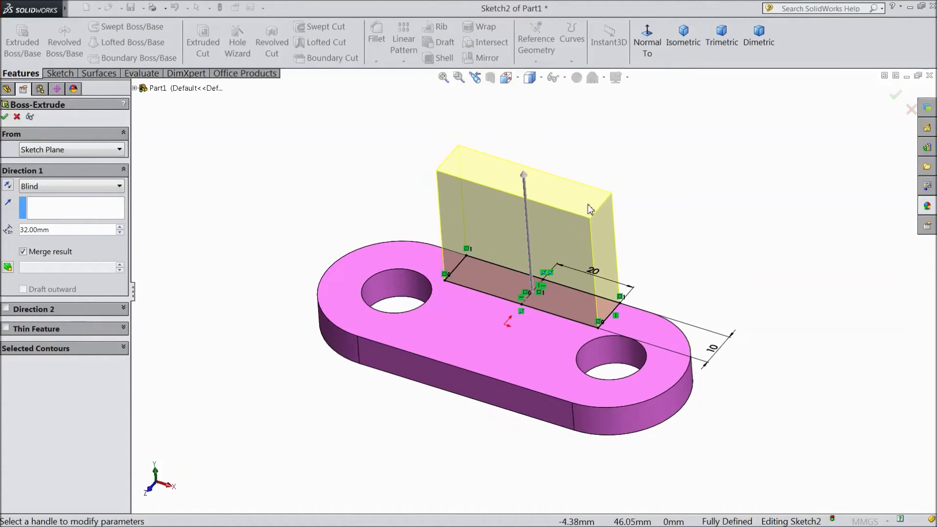
click(5, 117)
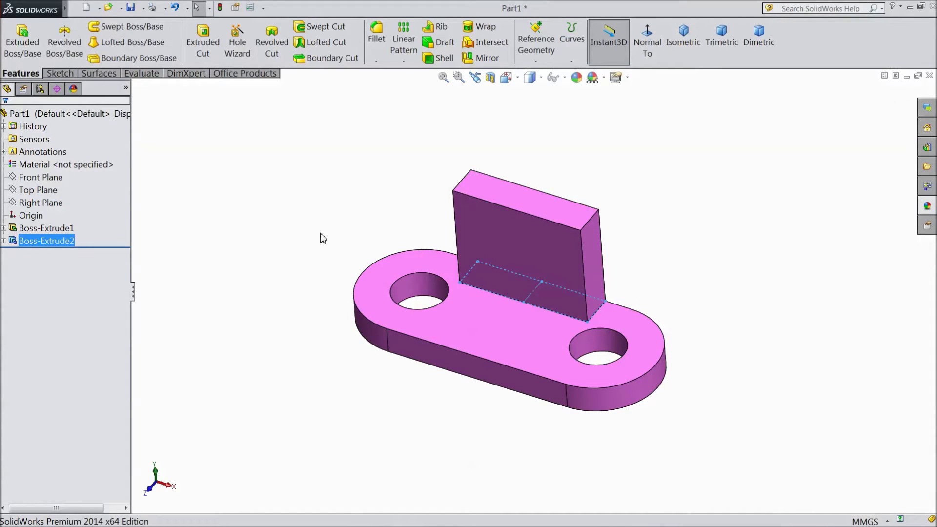
- On the Right Plane, draw a closed triangle from the wall's top corner to its base and along the plate
click(45, 205)
click(55, 191)
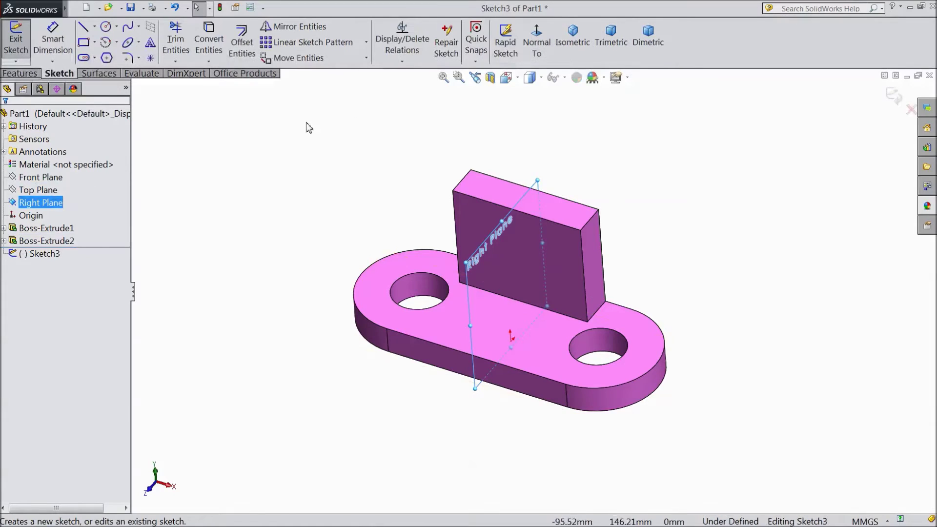
click(536, 41)
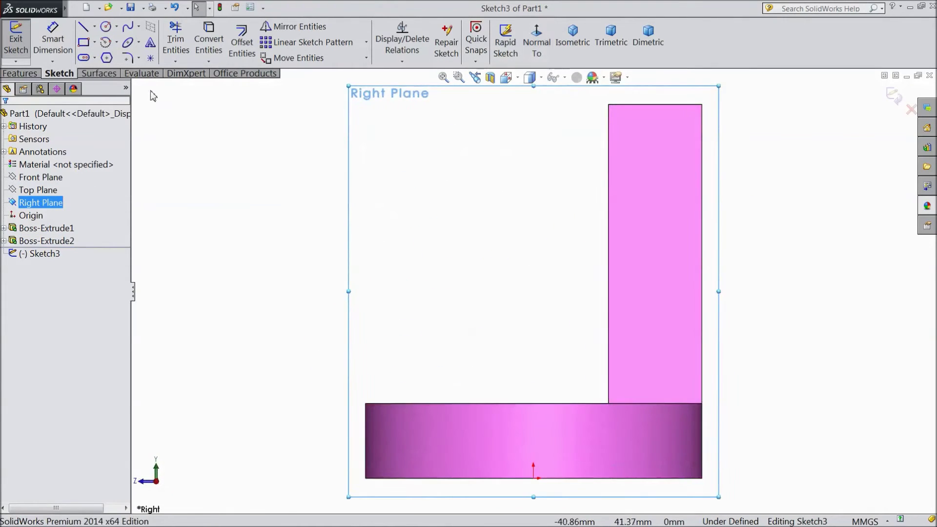
click(83, 27)
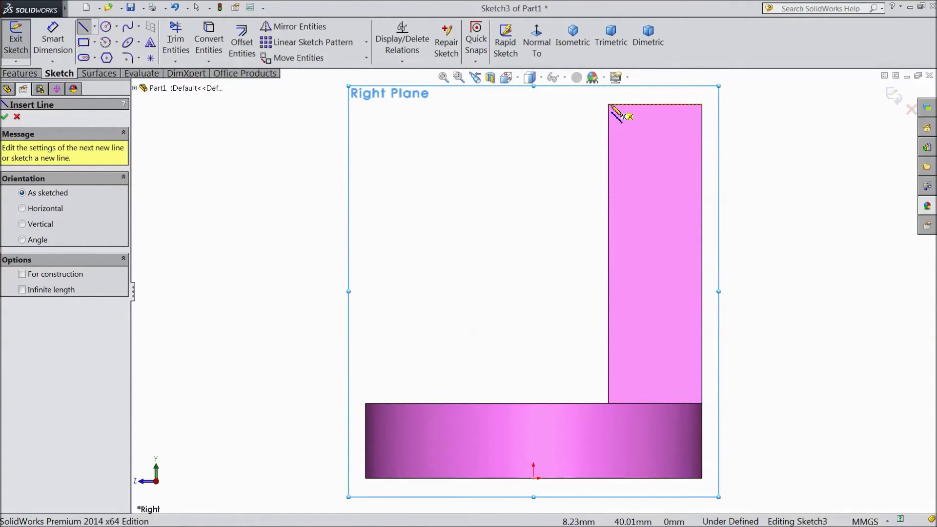
click(608, 105)
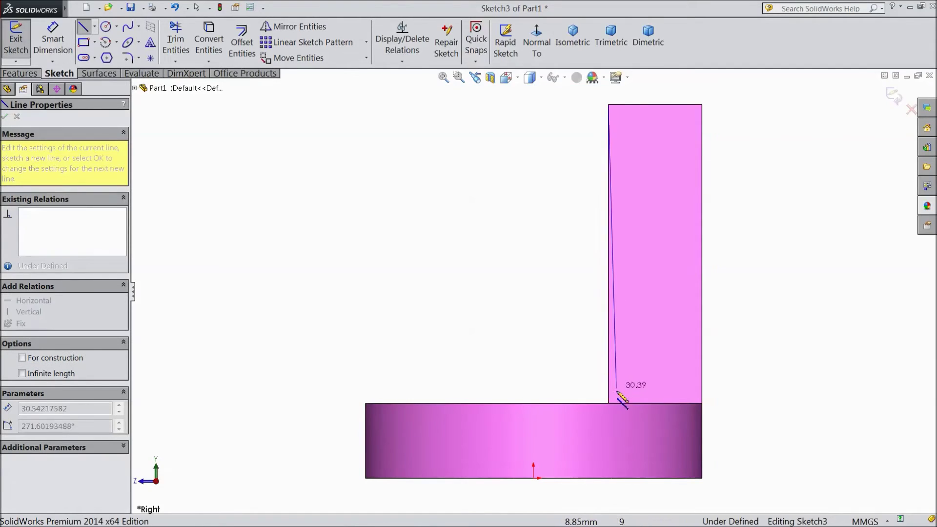
click(608, 403)
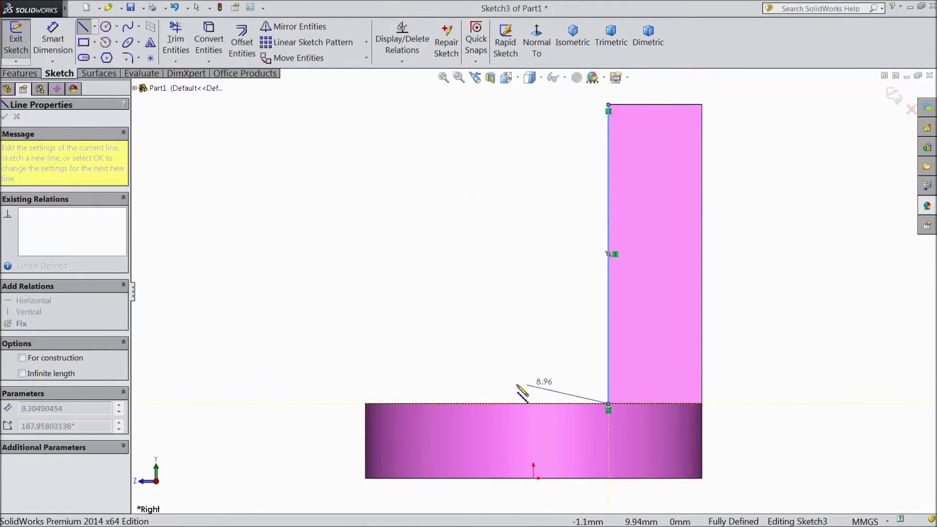
click(365, 403)
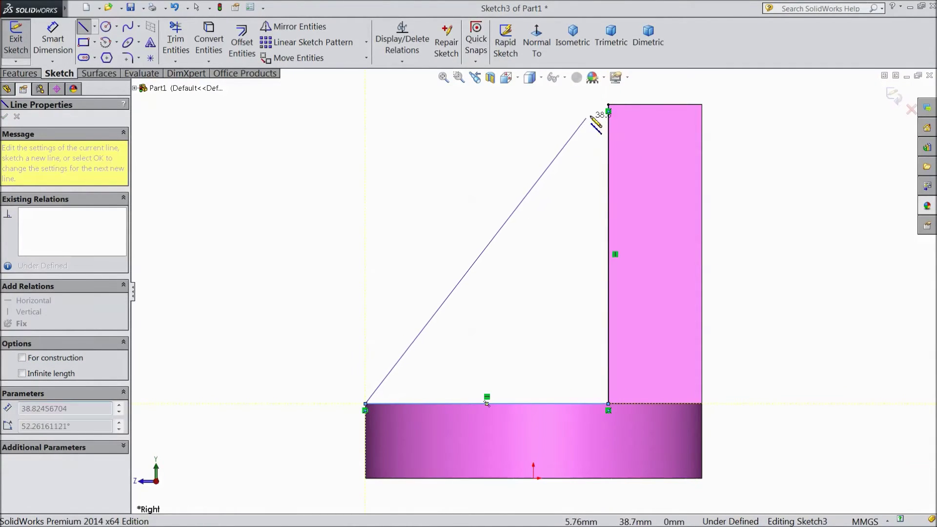
click(608, 104)
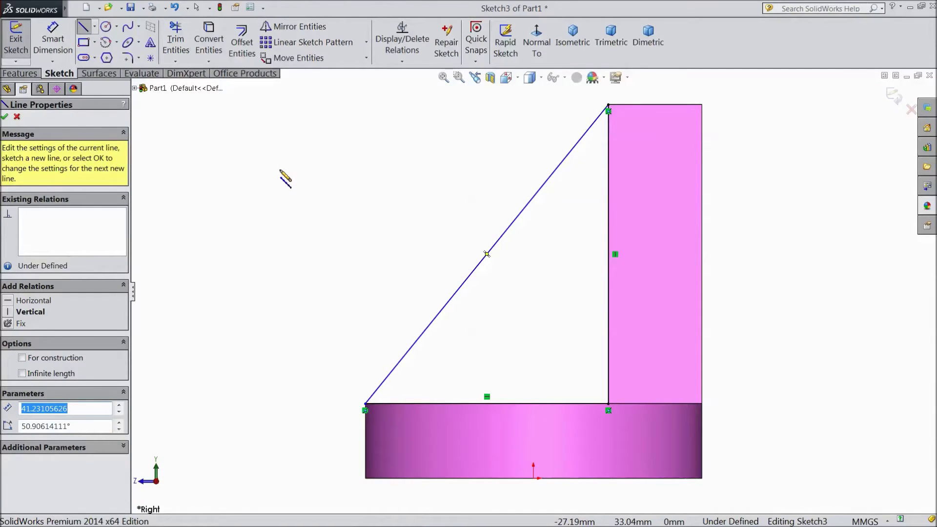
key(Escape)
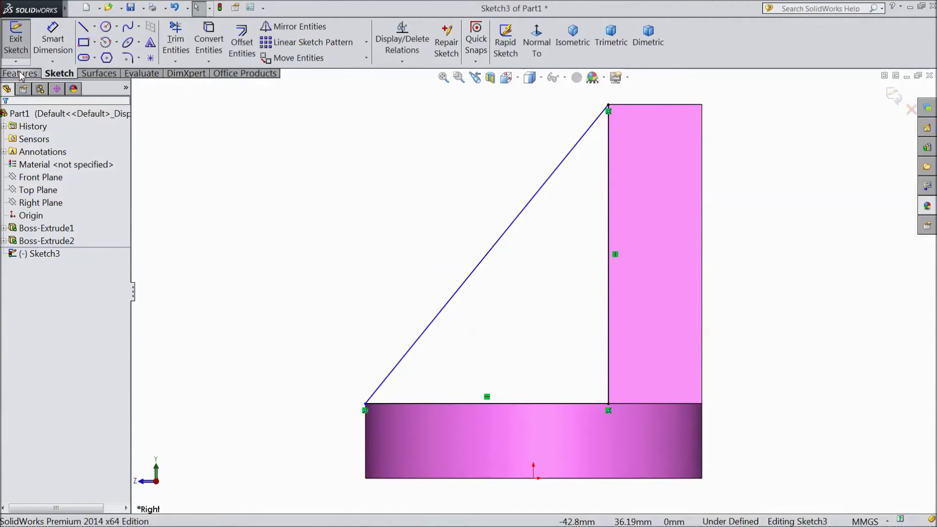
click(20, 73)
- Extrude the triangle blind 6 mm in both directions into the rib, Boss-Extrude3
click(23, 47)
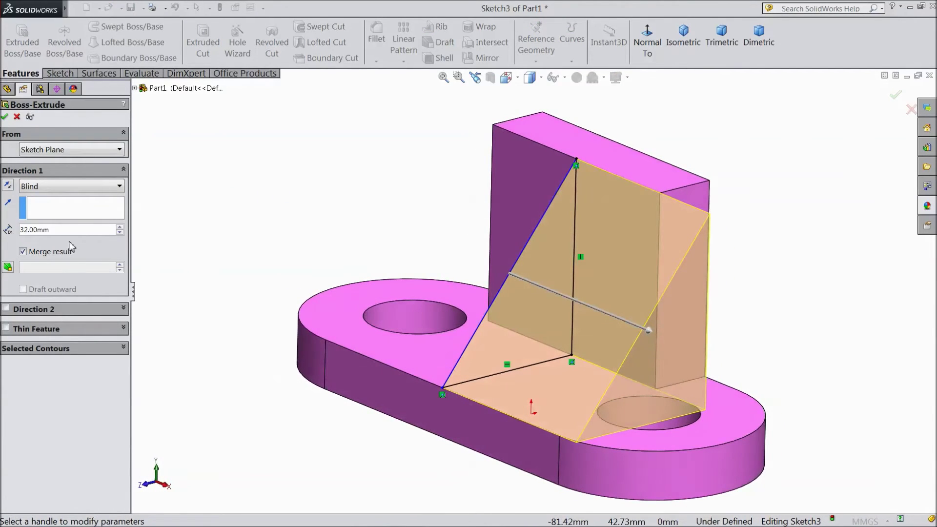
text(6)
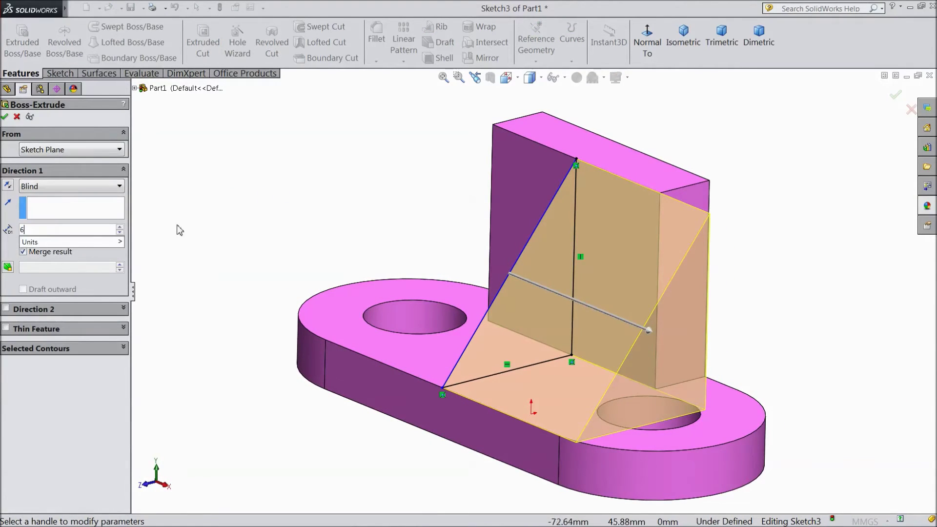
key(Return)
click(6, 309)
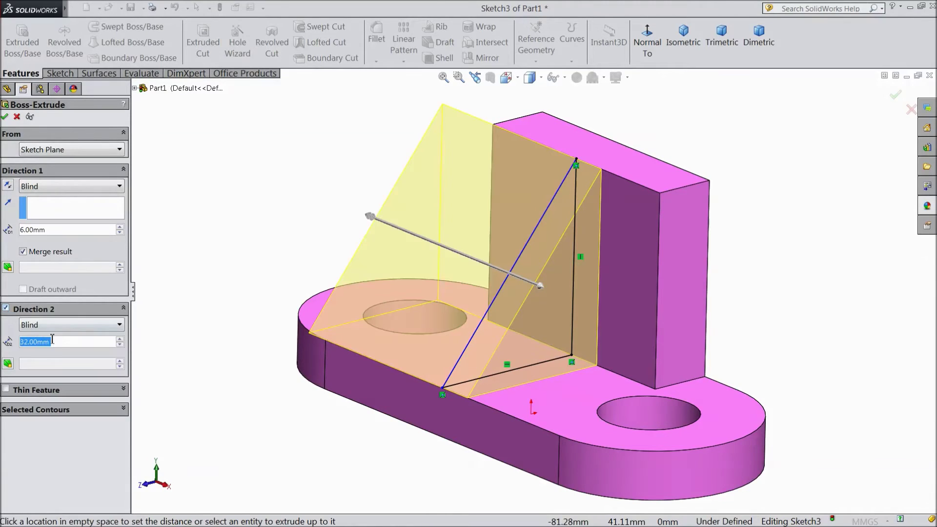
text(6)
key(Return)
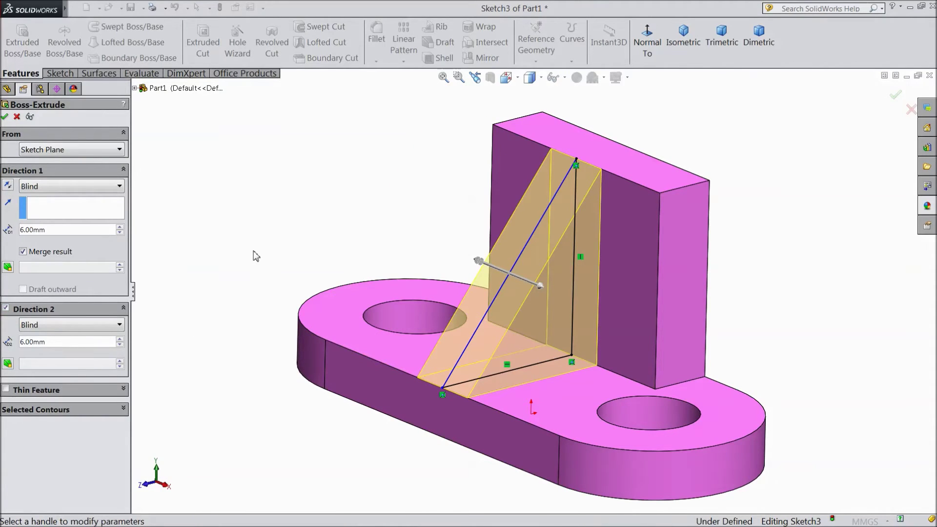
click(5, 117)
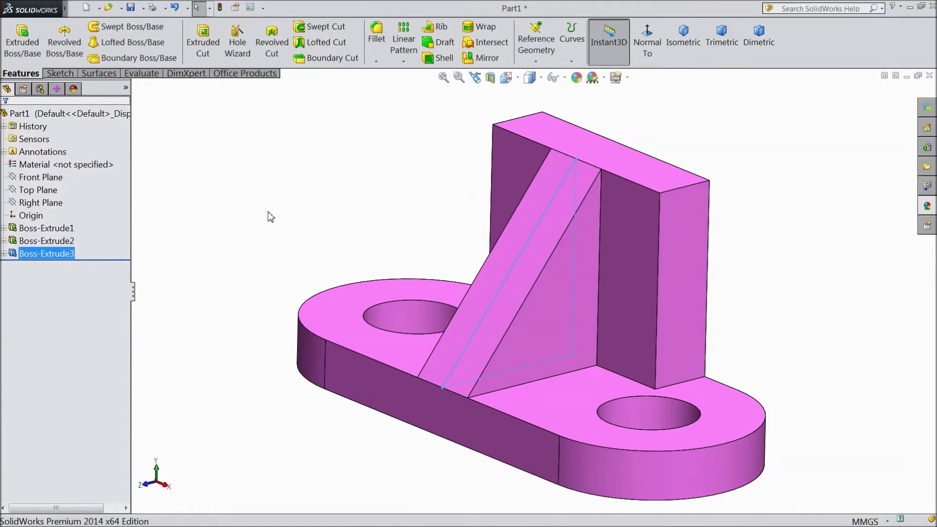
mouse_move(274, 215)
middle_down()
mouse_move(257, 188)
mouse_move(270, 214)
mouse_move(286, 197)
mouse_move(281, 214)
middle_up()
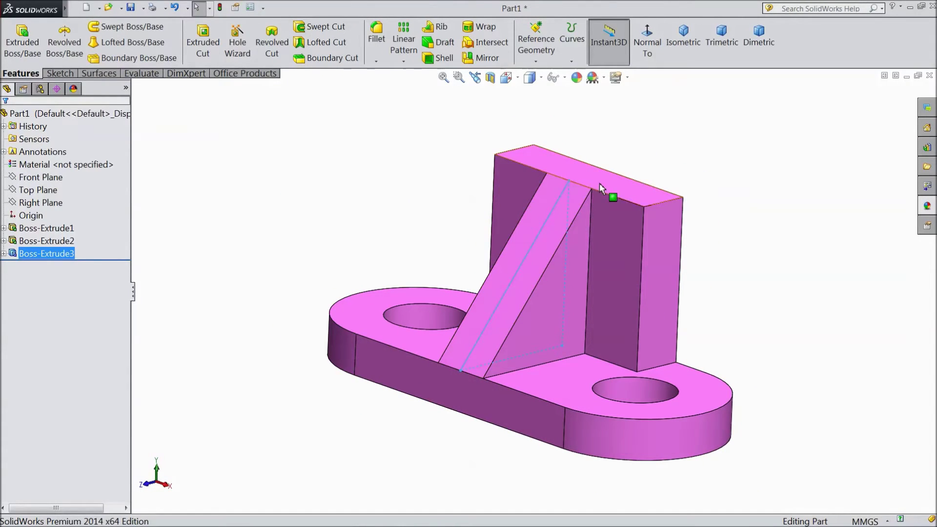
- Start a sketch on the wall's top face and draw two concentric circles above the origin
click(599, 182)
click(641, 157)
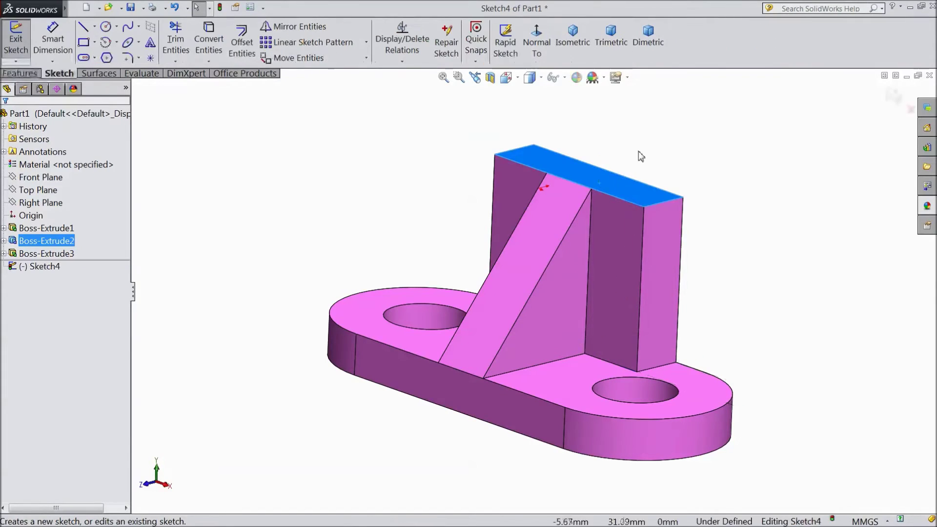
click(536, 42)
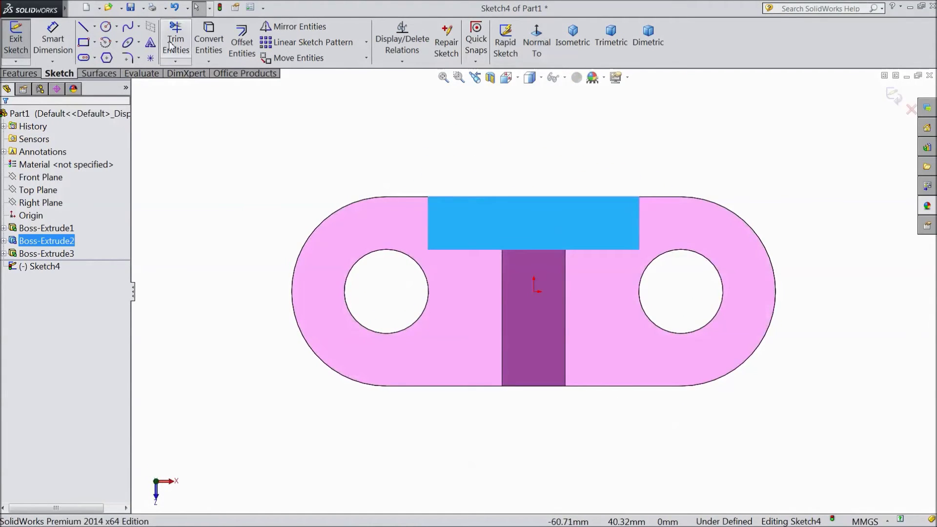
click(107, 28)
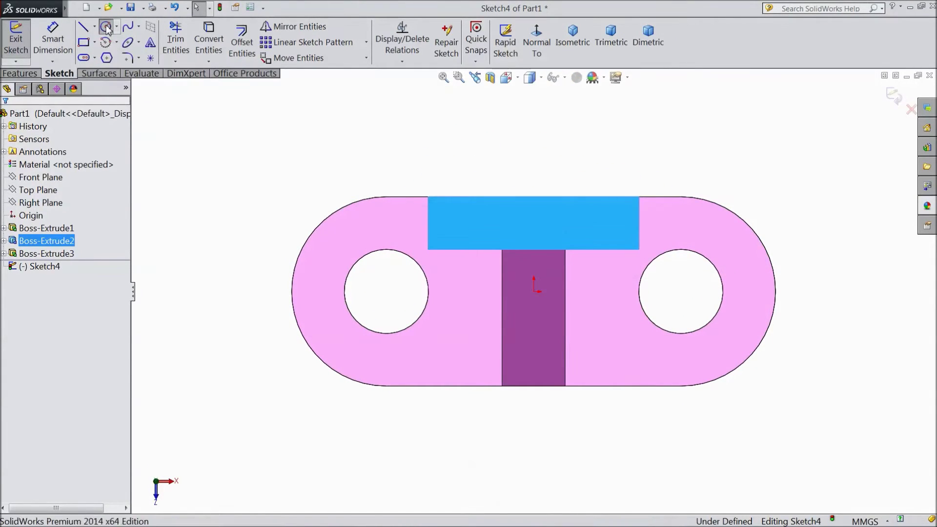
scroll(537, 210, up, 3)
scroll(536, 229, down, 2)
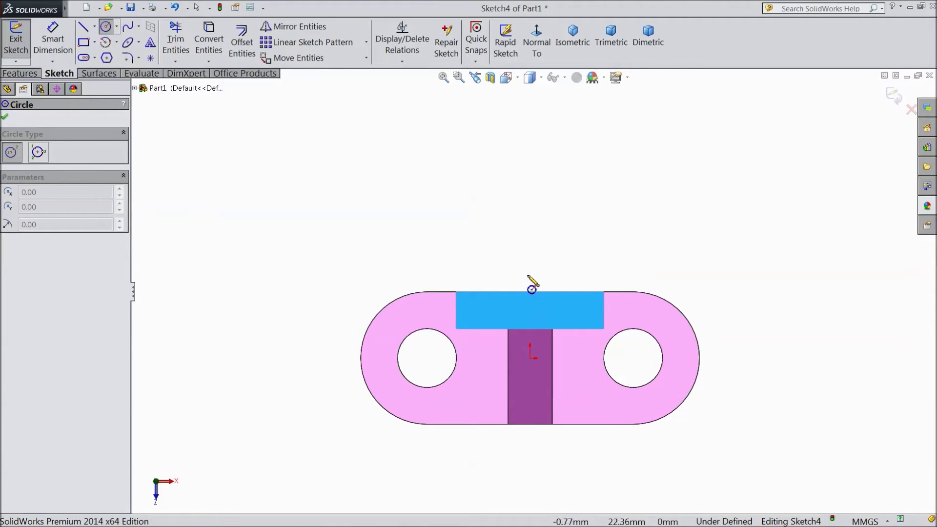
drag(530, 201, 530, 167)
drag(530, 200, 510, 150)
- Dimension the inner circle Ø20 and the outer circle Ø30
click(54, 44)
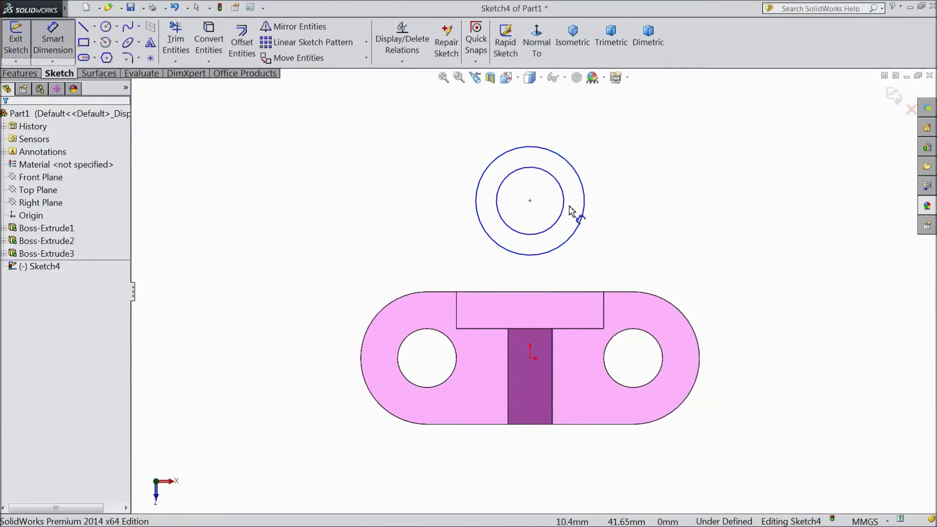
click(569, 203)
click(668, 211)
text(20)
key(Return)
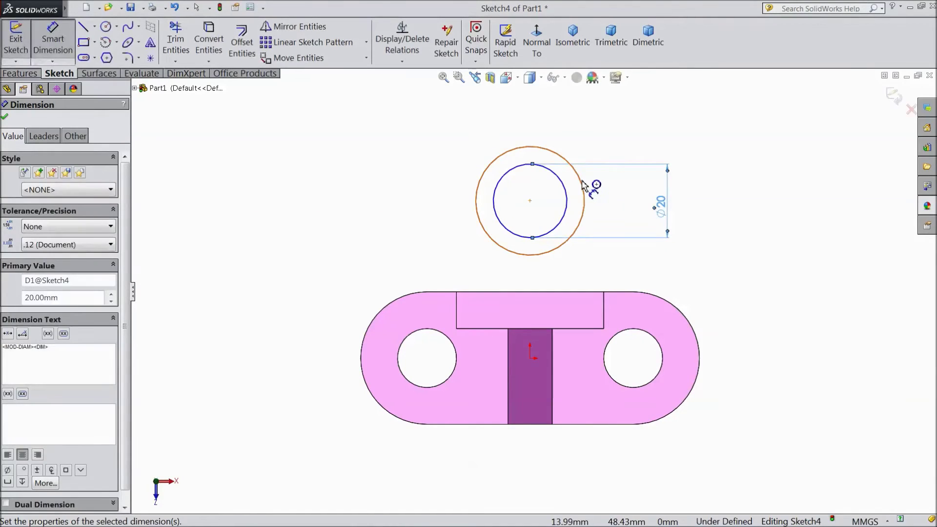
click(590, 184)
click(642, 142)
text(30)
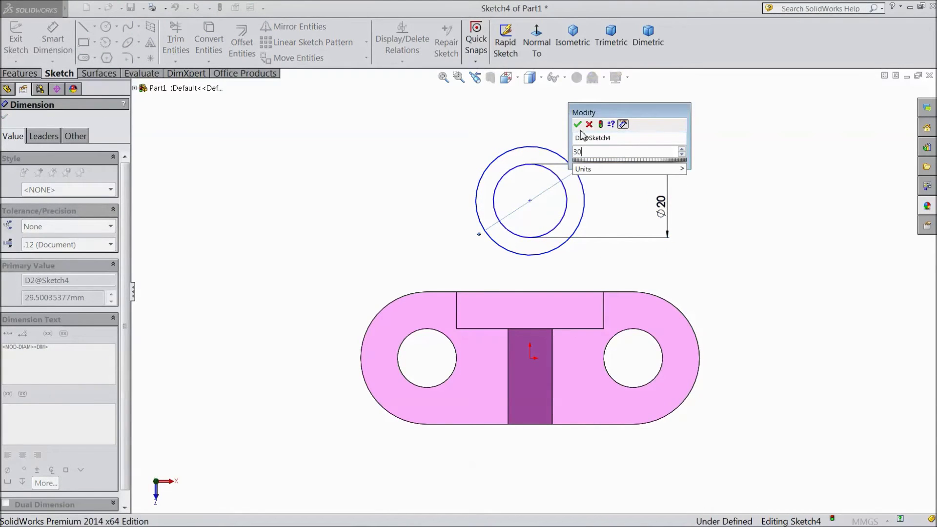
click(577, 125)
- Add a Vertical relation between the circles' centre and the origin
click(60, 47)
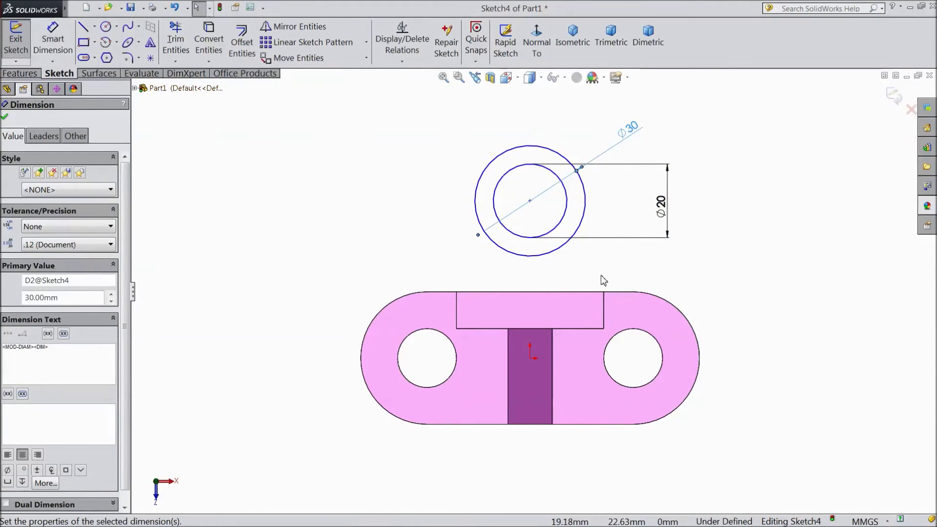
click(530, 200)
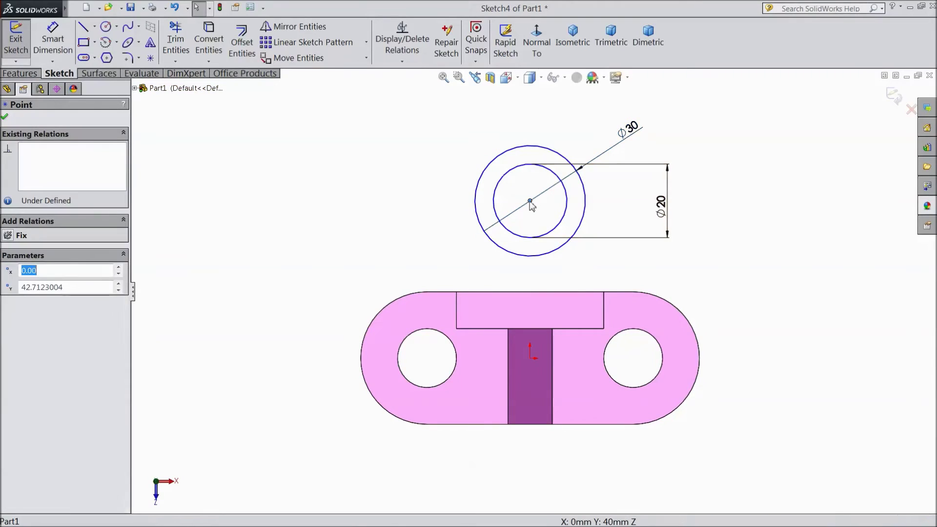
ctrl+click(530, 358)
click(571, 325)
click(5, 116)
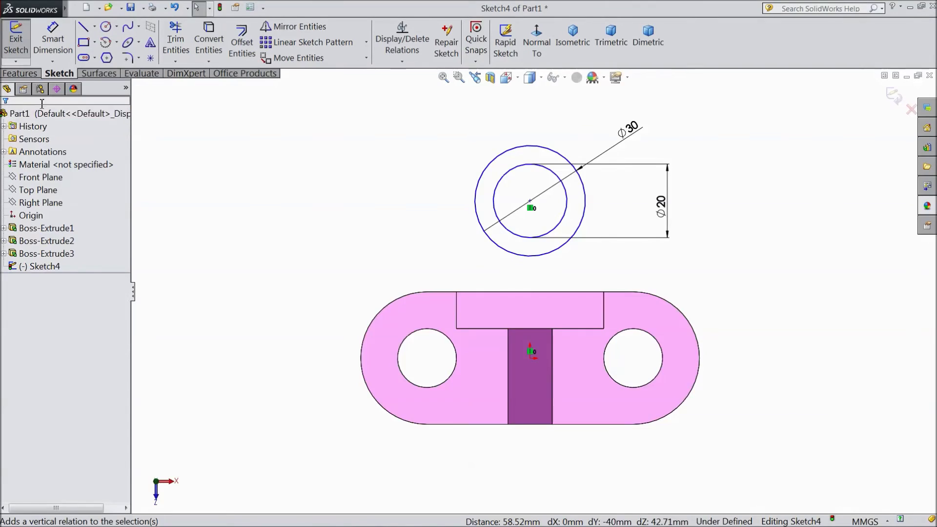
scroll(568, 204, down, 3)
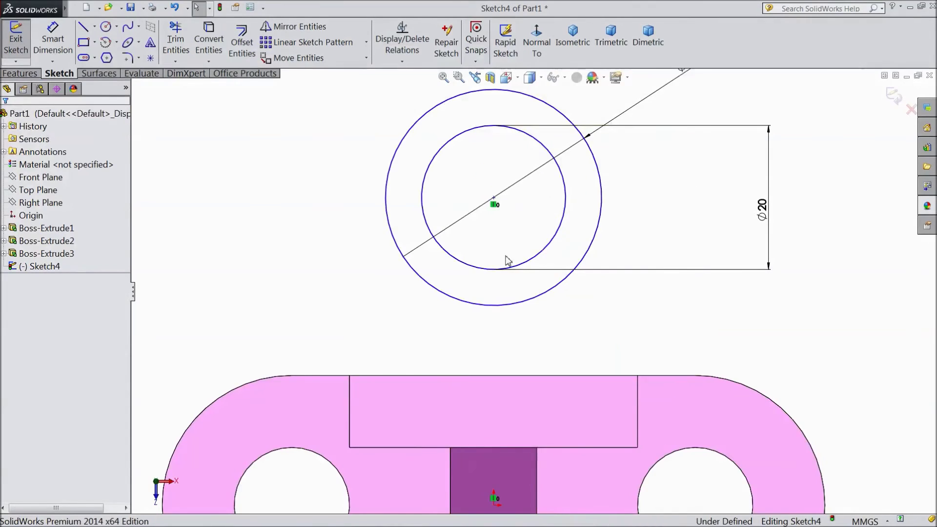
- Draw two side lines from the wall top's left and right corners up to the outer circle
click(83, 32)
click(349, 376)
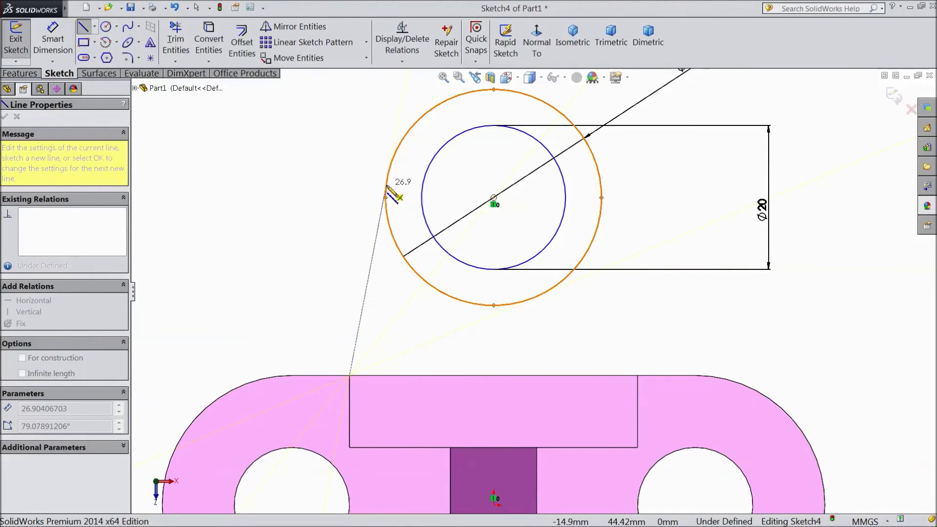
click(388, 221)
key(Escape)
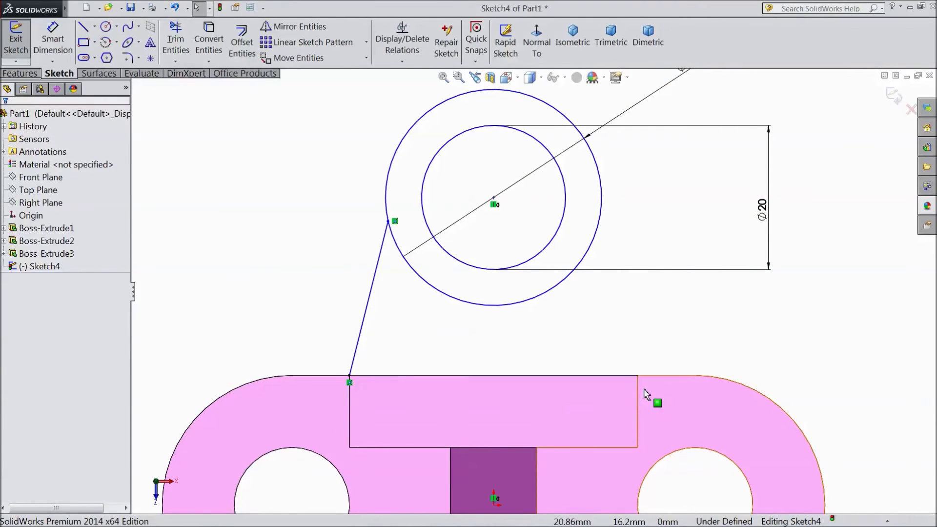
click(84, 27)
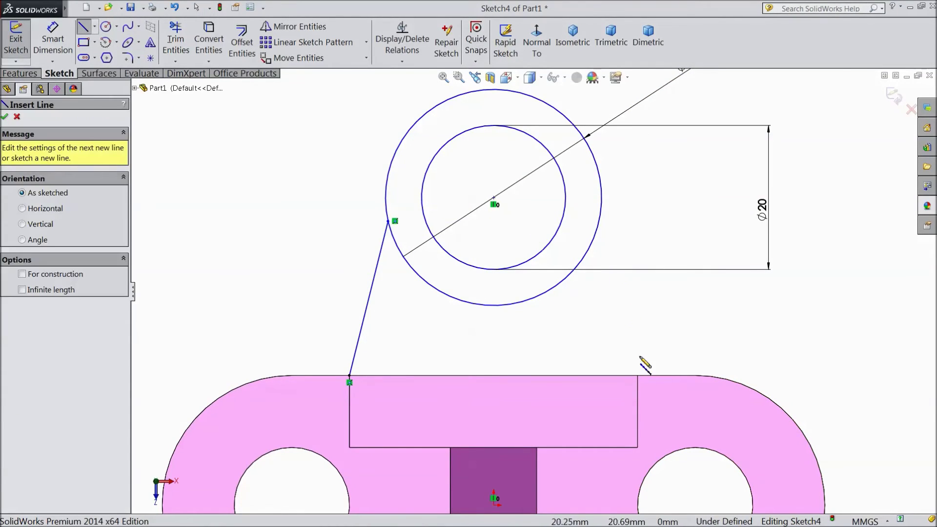
click(638, 376)
click(596, 236)
key(Escape)
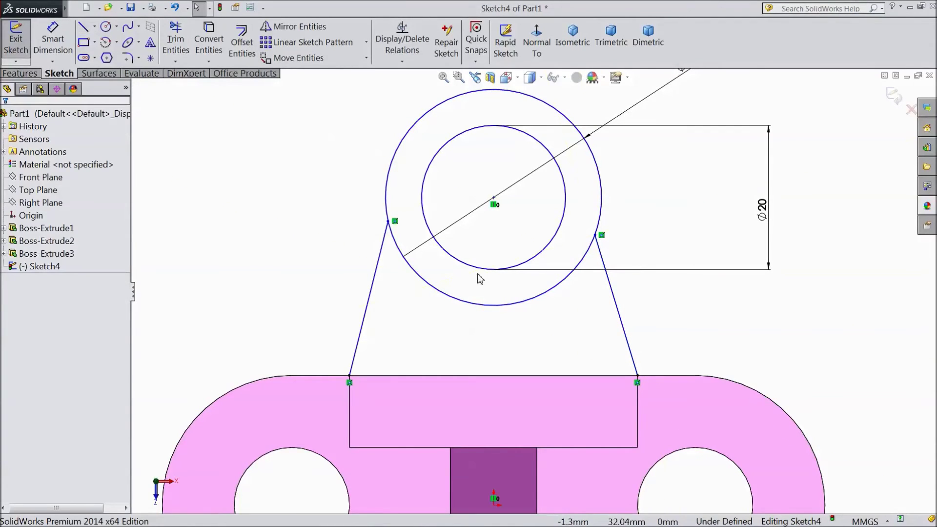
- Make the left and right side lines tangent to the outer circle
click(383, 247)
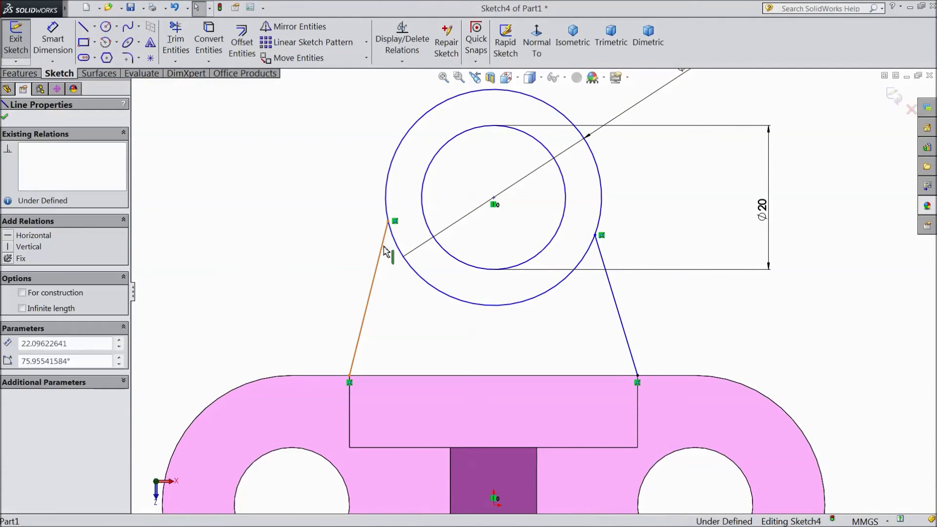
ctrl+click(387, 198)
click(29, 308)
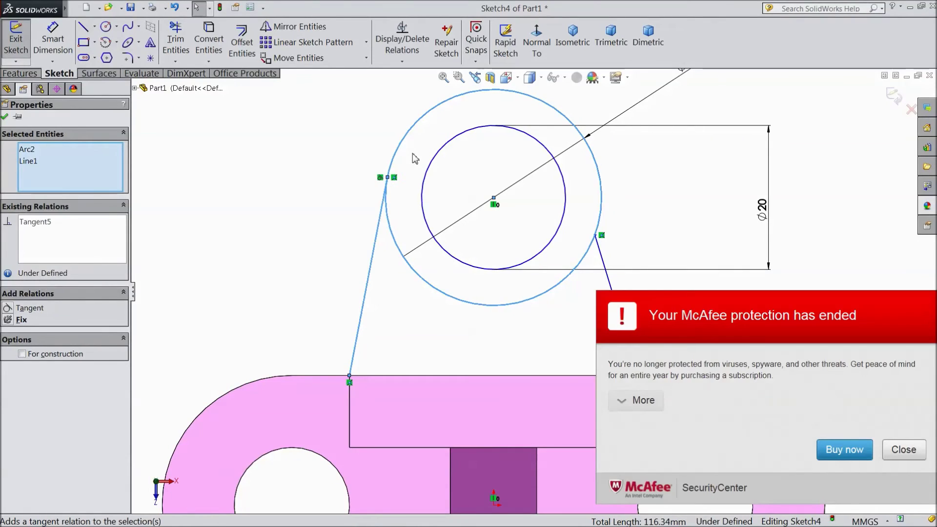
click(904, 450)
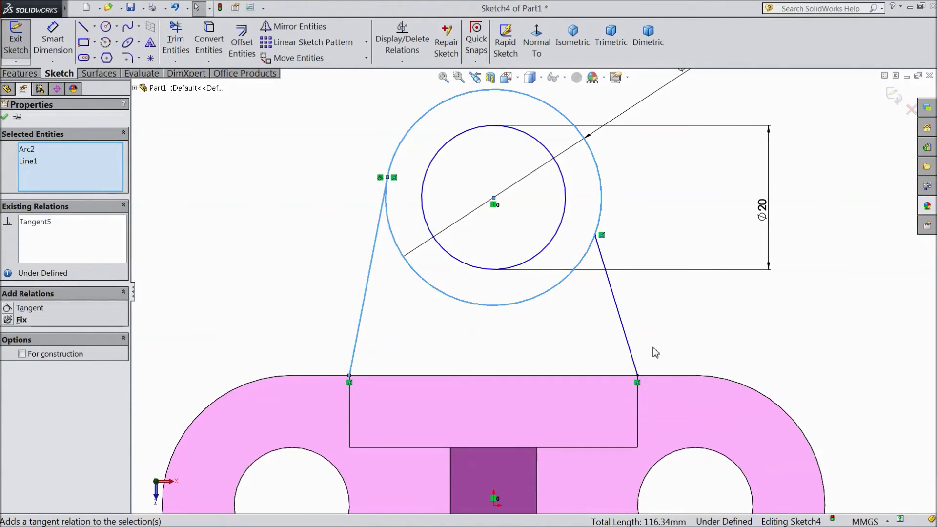
click(618, 313)
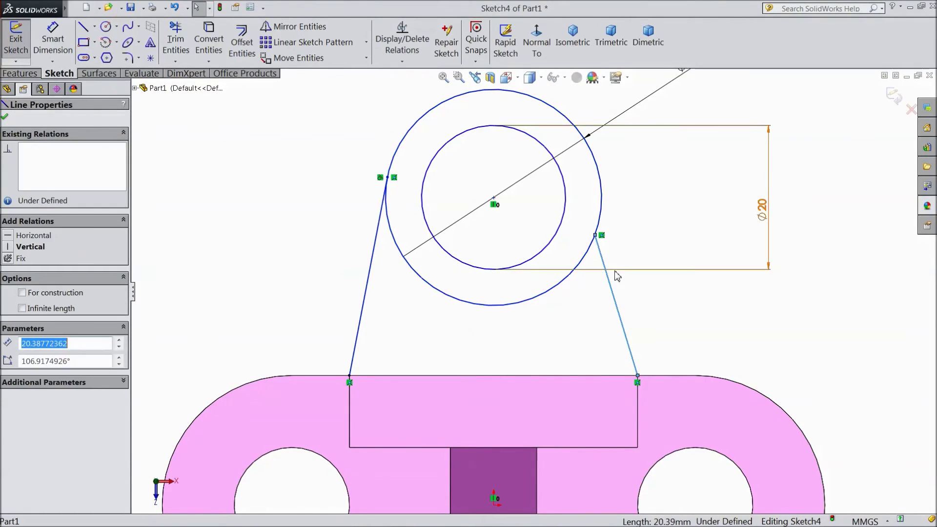
ctrl+click(601, 210)
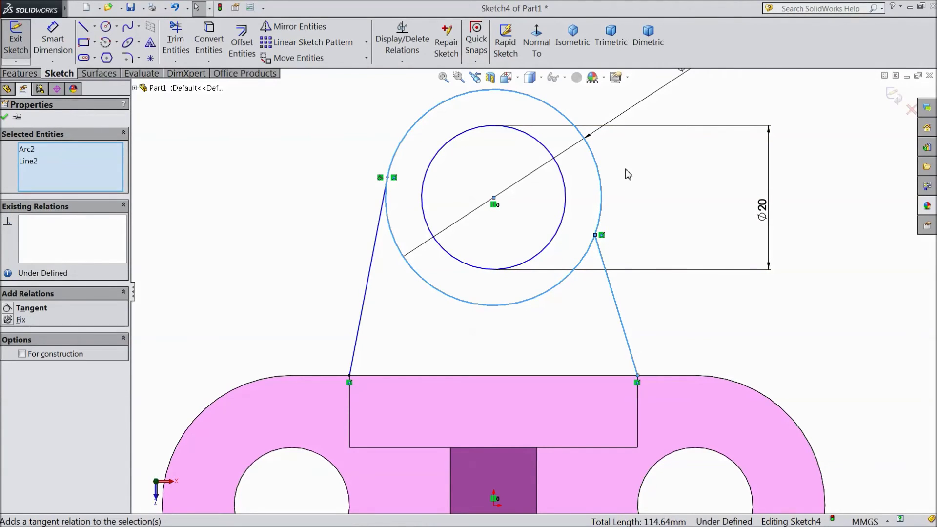
key(Return)
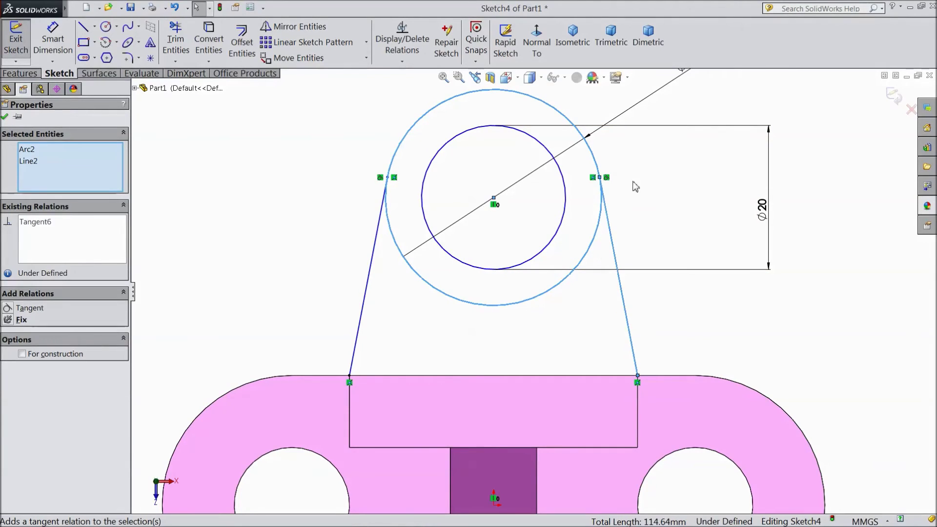
click(5, 117)
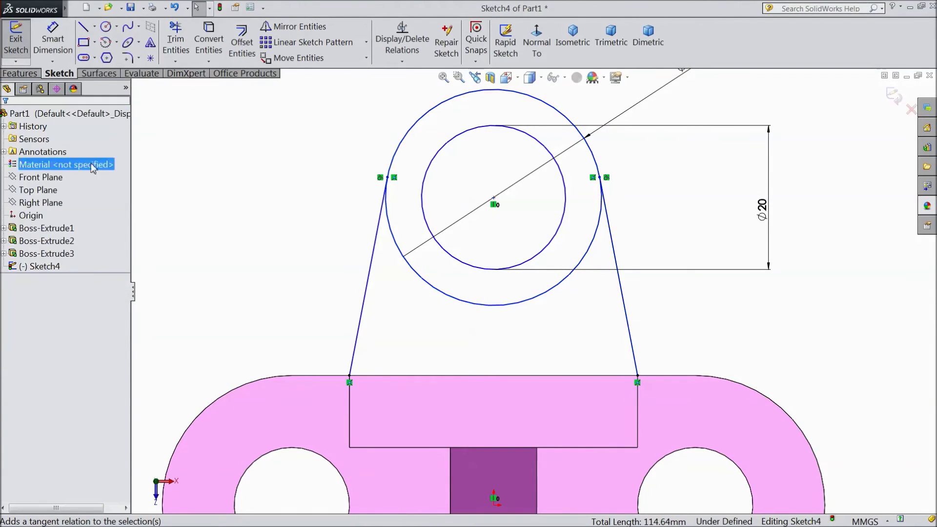
- Trim away the outer circle's lower arc between the two side lines
click(173, 47)
click(481, 305)
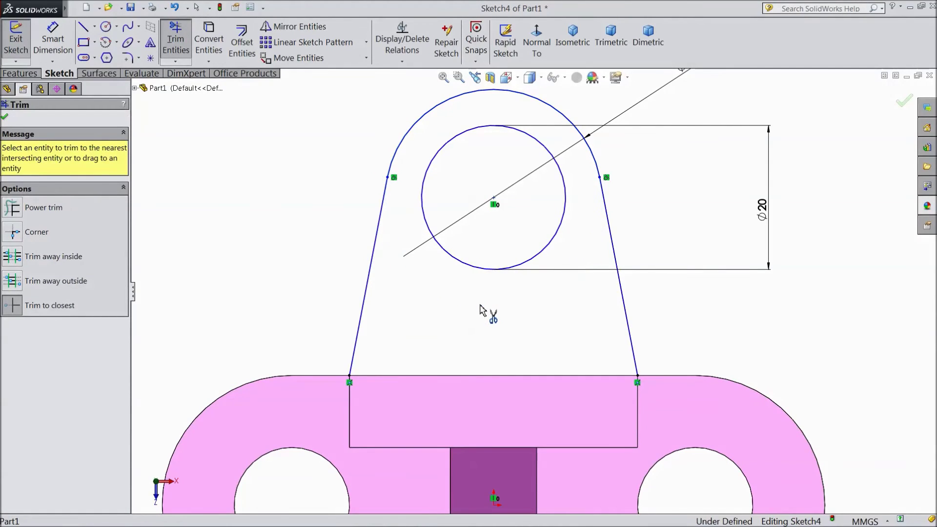
click(5, 117)
click(20, 74)
- Begin an Extruded Boss/Base on the lug sketch, selecting its region Sketch4-Region<1>
click(22, 42)
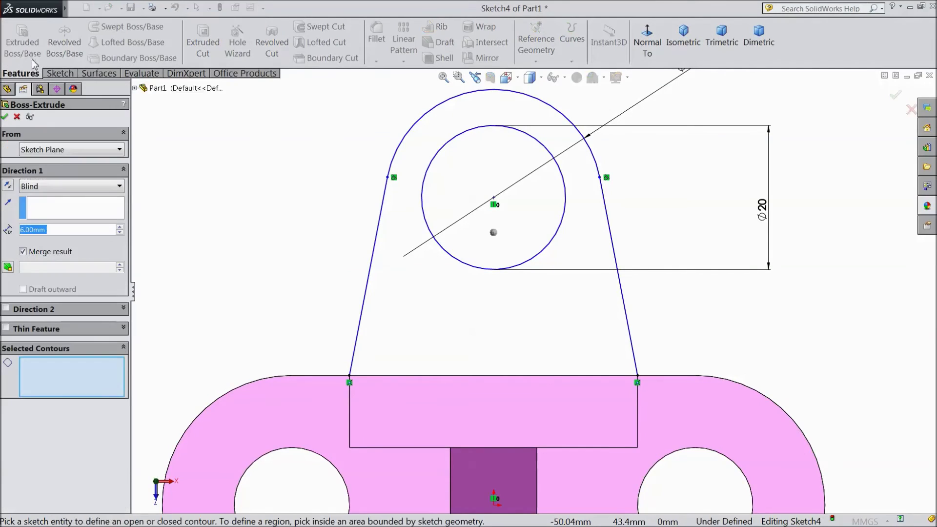
key(f)
mouse_move(320, 340)
middle_down()
mouse_move(299, 236)
mouse_move(324, 266)
mouse_move(293, 238)
middle_up()
click(524, 277)
mouse_move(402, 261)
middle_down()
mouse_move(386, 201)
mouse_move(355, 219)
mouse_move(363, 227)
middle_up()
scroll(541, 324, down, 4)
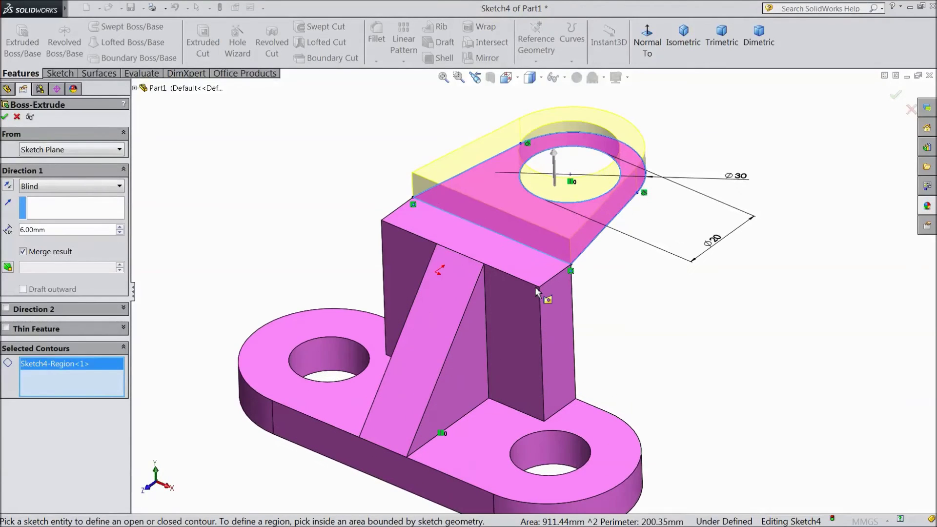
- Set the extrusion depth to 10 mm, reverse it downward, and confirm
click(57, 231)
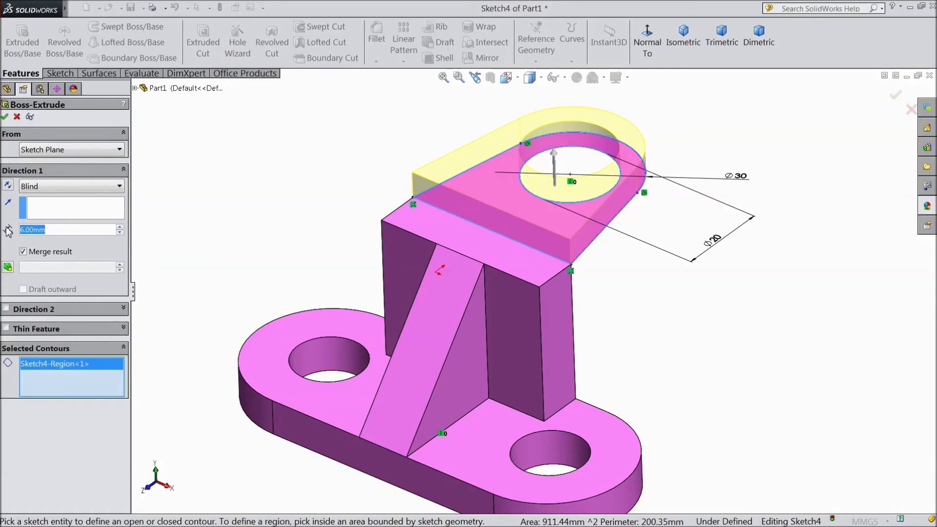
text(10)
key(Return)
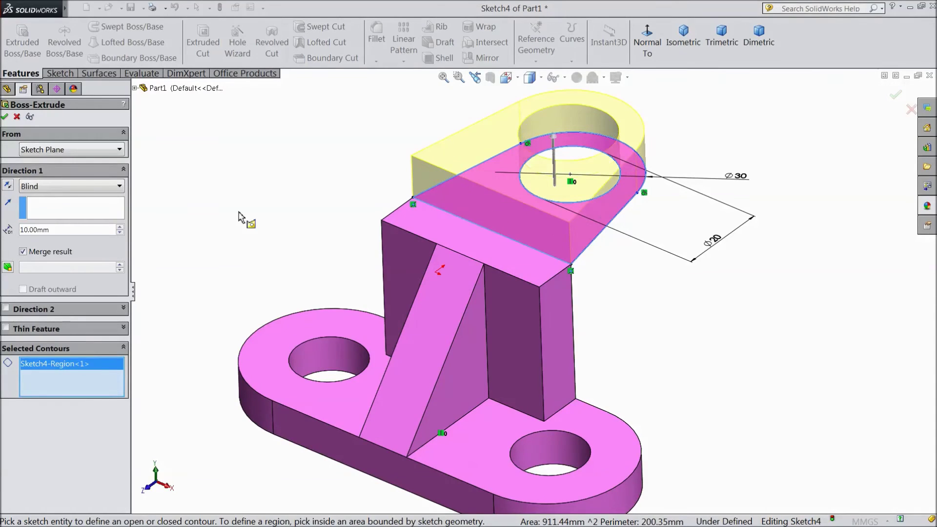
click(8, 186)
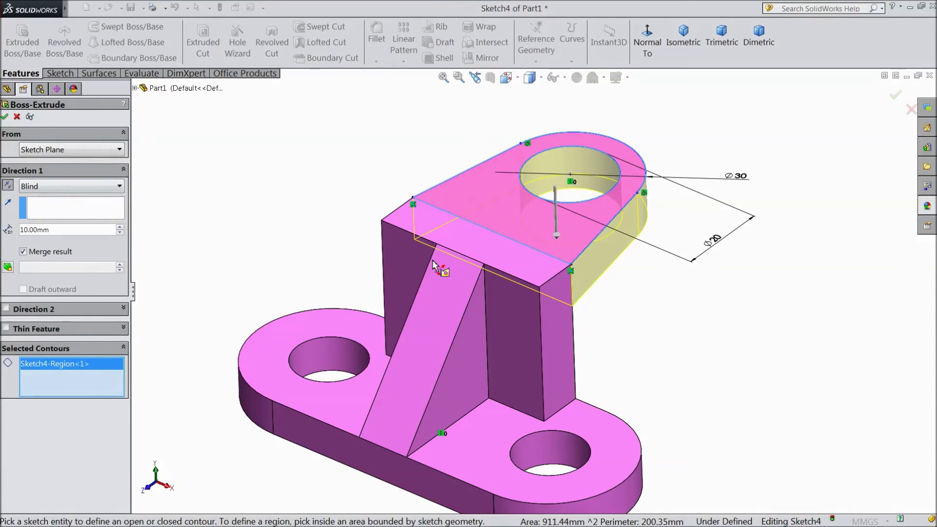
click(5, 117)
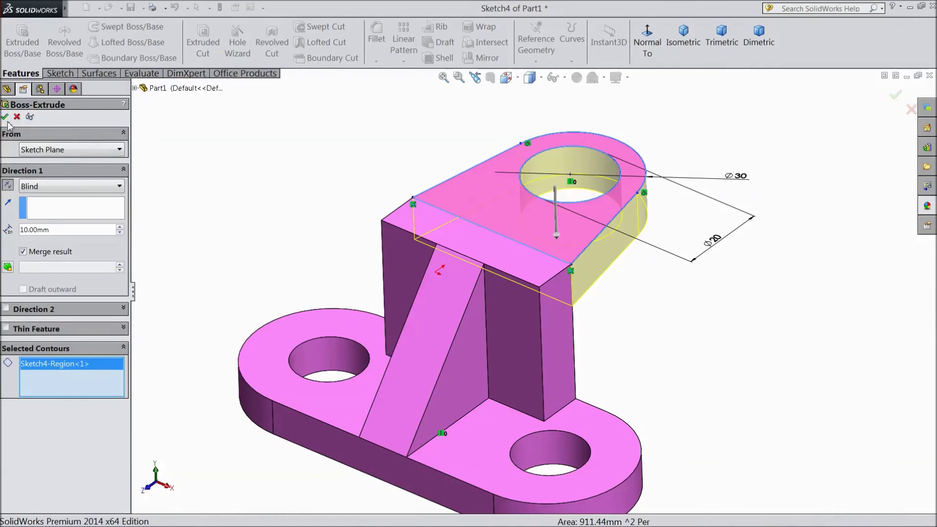
click(348, 185)
mouse_move(347, 182)
middle_down()
mouse_move(349, 255)
mouse_move(328, 171)
mouse_move(361, 192)
mouse_move(352, 193)
middle_up()
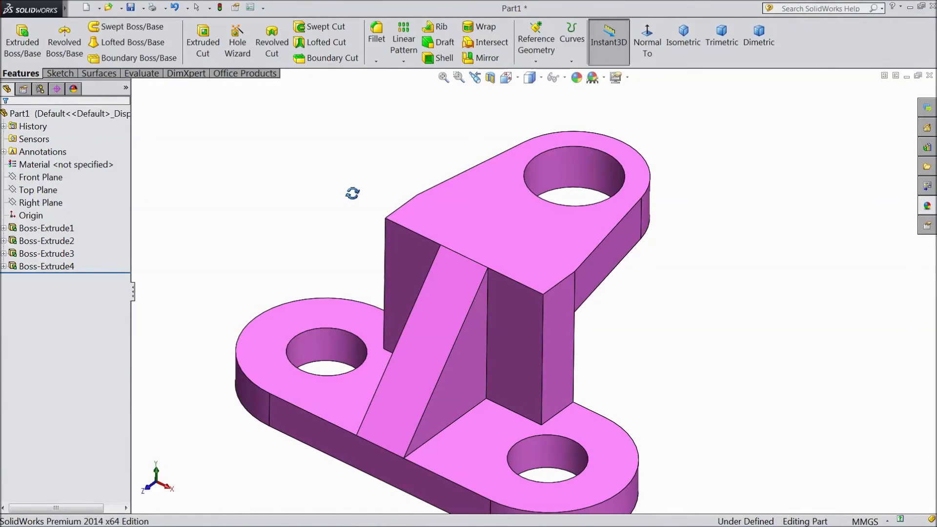
- Start a sketch on the lug's top face and convert the hole's edge into it
click(544, 248)
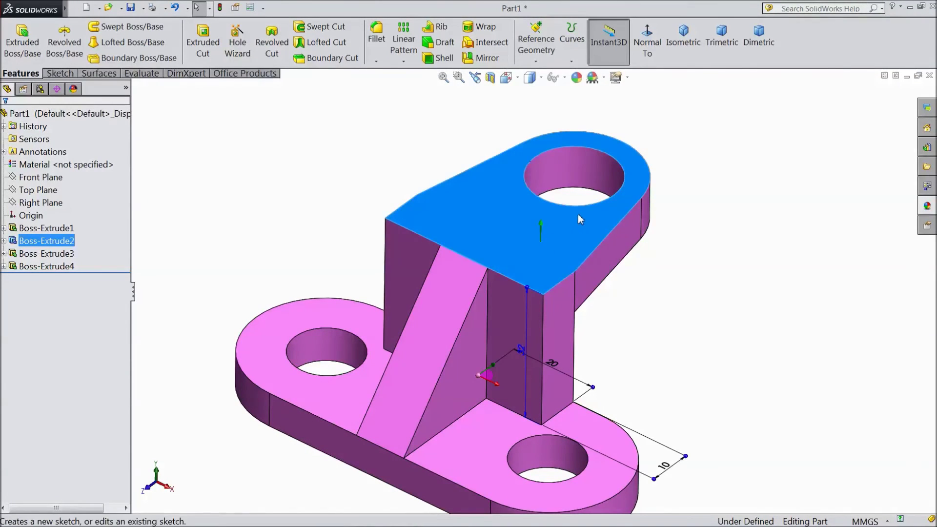
click(512, 157)
click(537, 41)
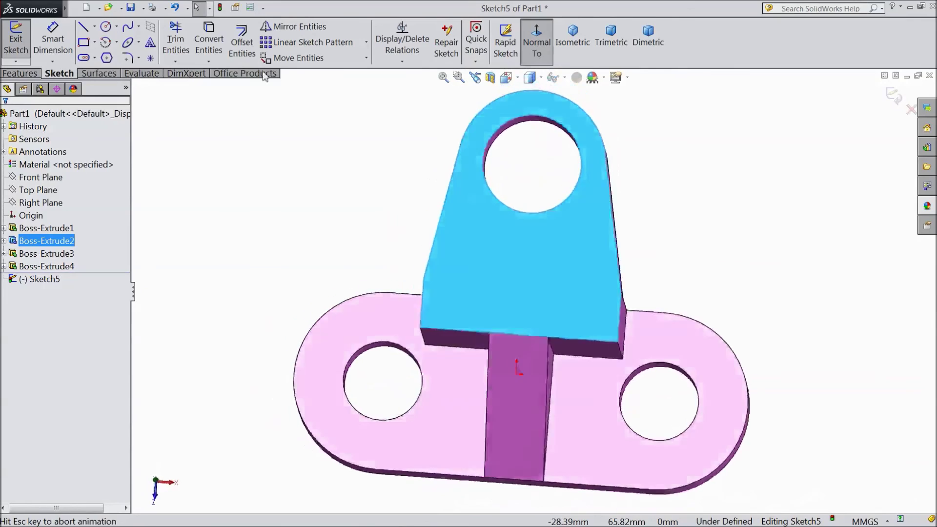
click(560, 220)
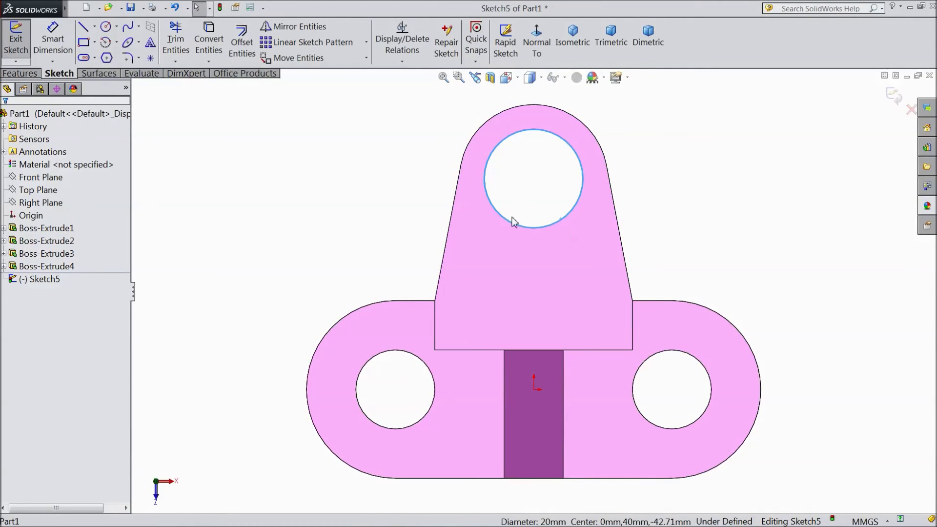
click(218, 54)
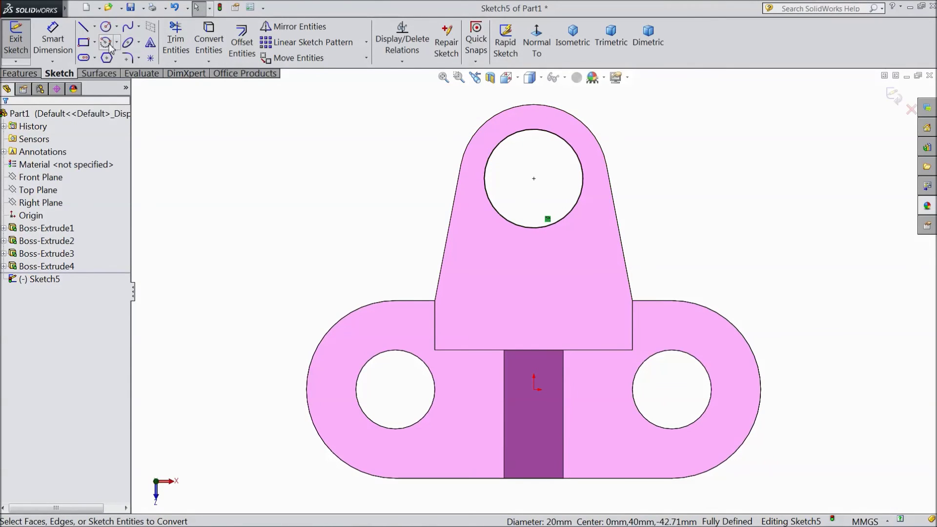
- Draw a radius-15 circle centred on the hole
click(106, 27)
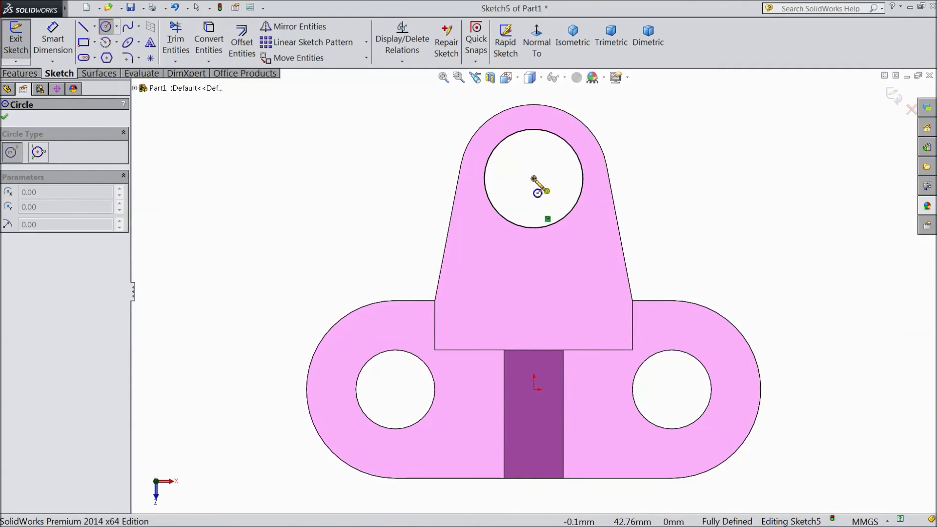
click(533, 178)
click(473, 136)
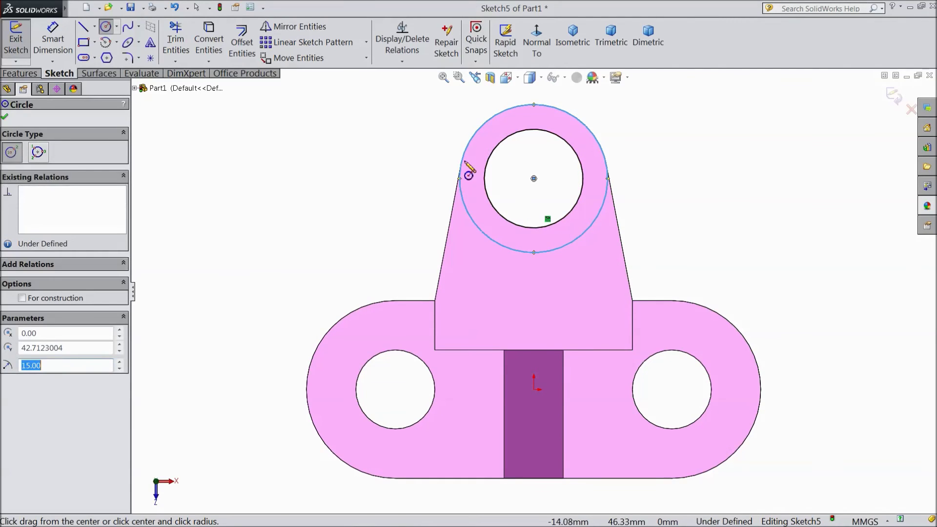
click(5, 118)
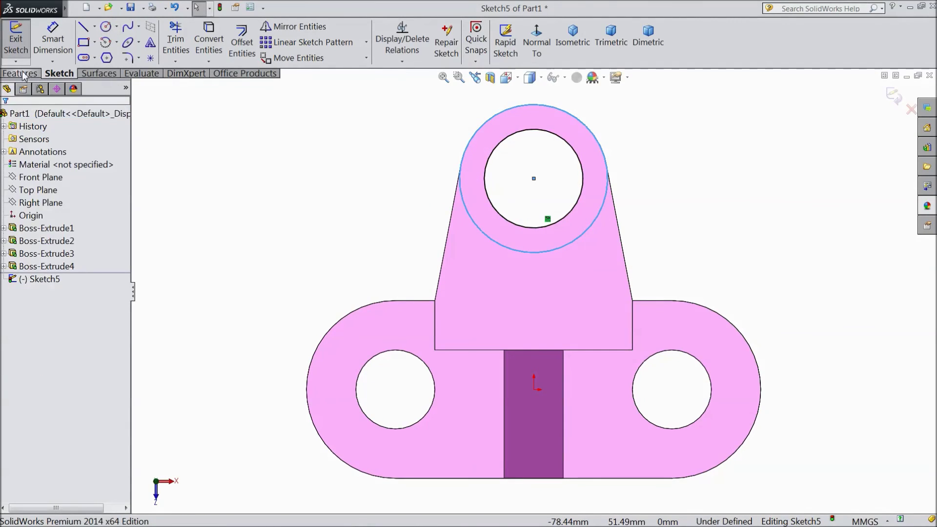
click(20, 73)
click(22, 41)
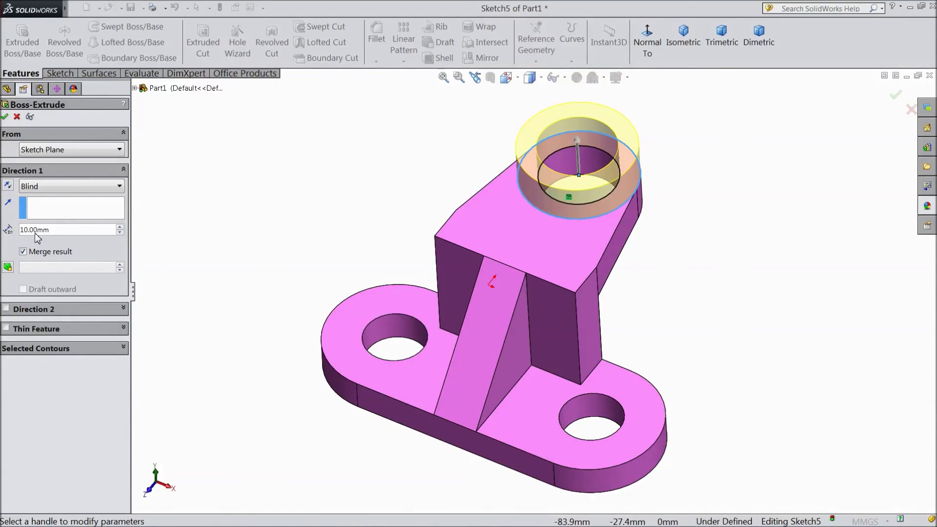
- Commit the 10 mm blind collar extrusion and orbit to inspect the finished bracket
click(5, 118)
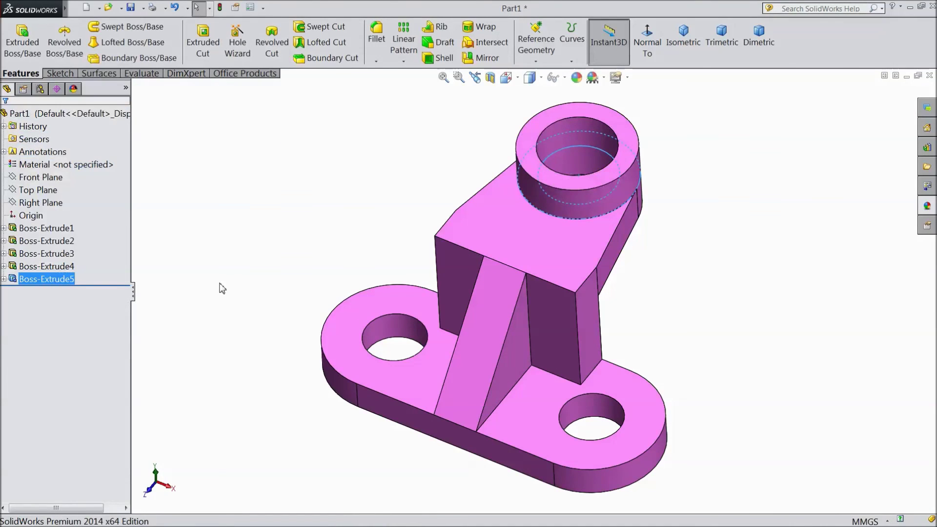
middle_drag(253, 290, 277, 276)
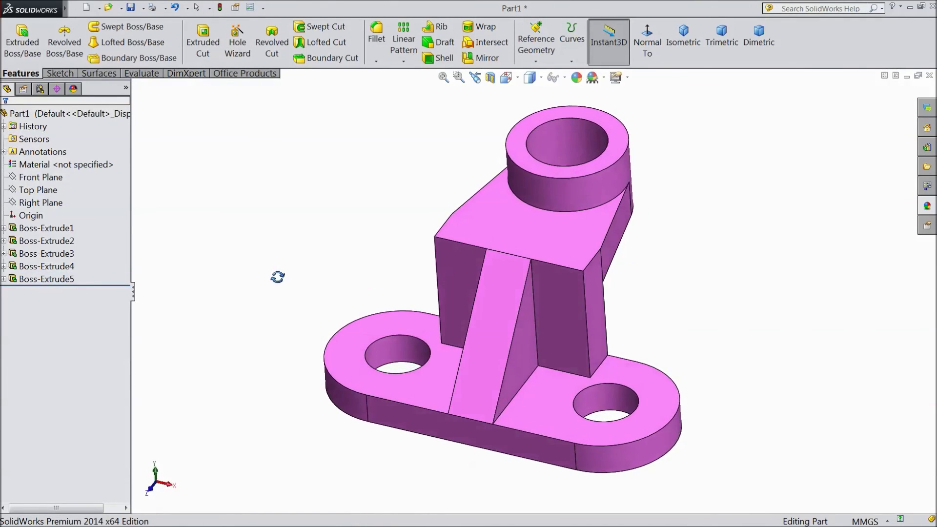